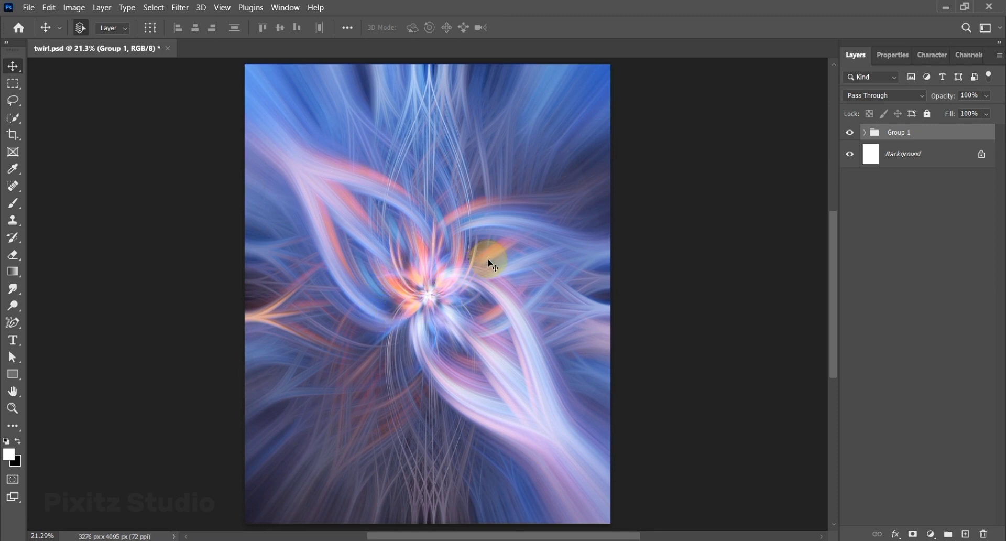
Compare the finished twirl artwork with its original city photo by toggling the filtered copy's visibility inside Group 1
{"action": "left_click", "coordinate": [867, 134]}
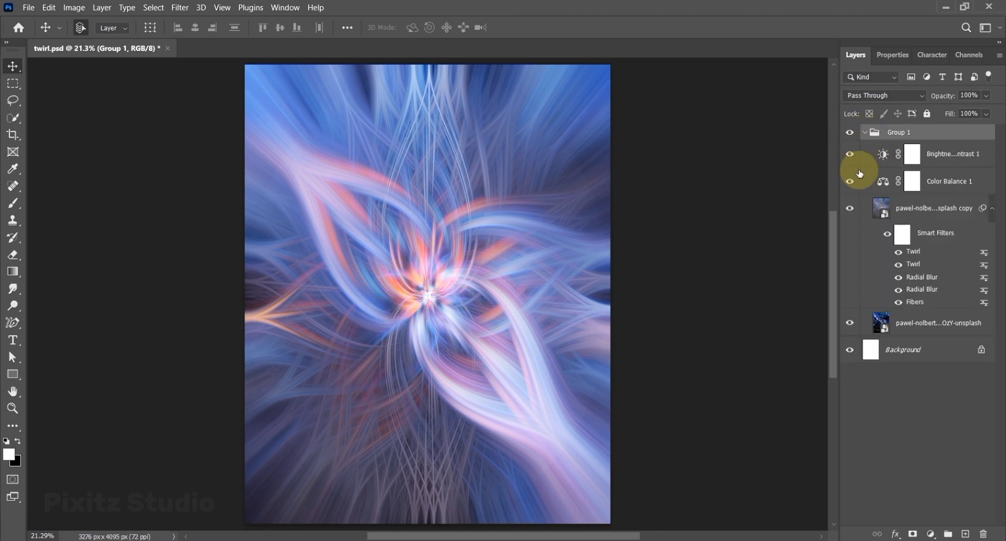
{"action": "left_click", "coordinate": [850, 210]}
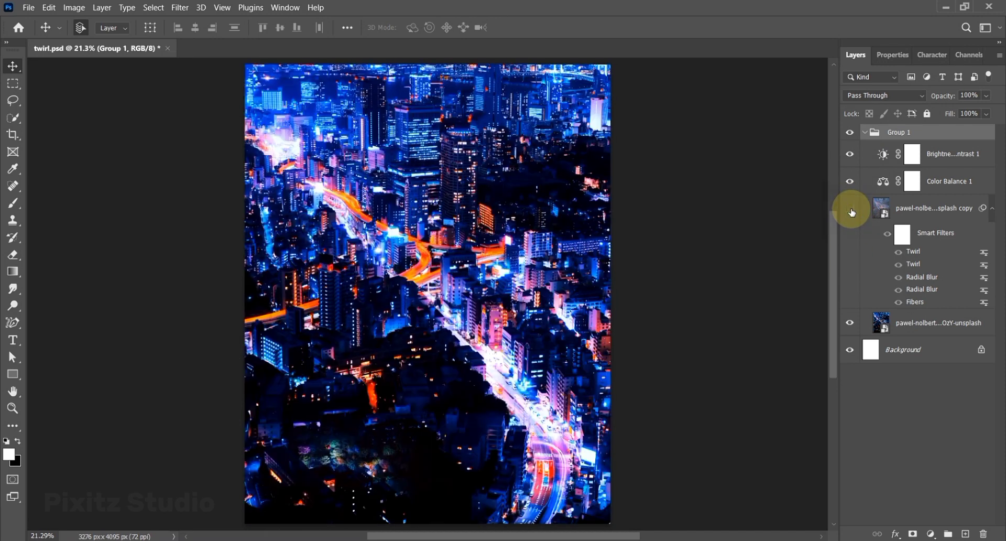
{"action": "left_click", "coordinate": [851, 211]}
{"action": "left_click", "coordinate": [852, 211]}
{"action": "left_click", "coordinate": [851, 209]}
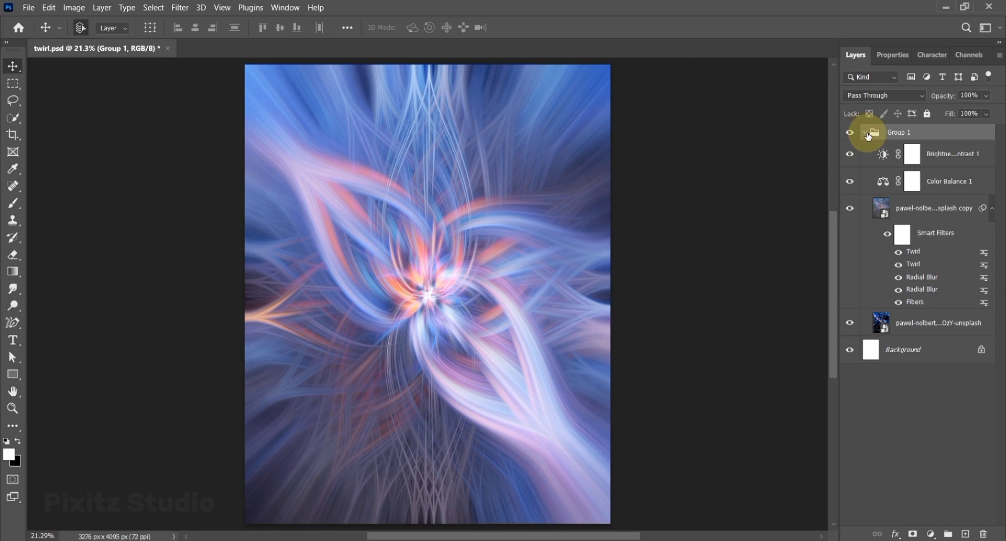
{"action": "left_click", "coordinate": [865, 133]}
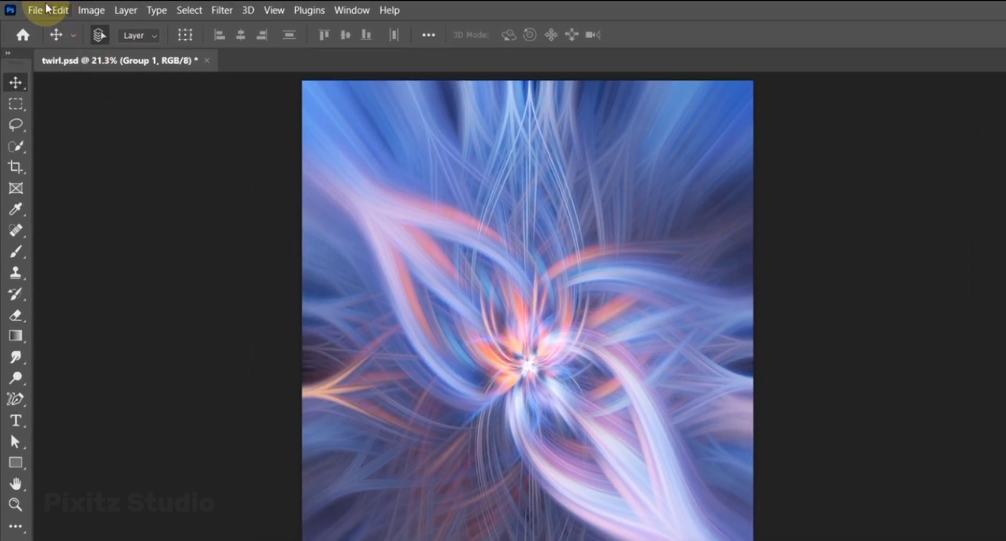
Create a new blank document from the recent 3276 x 4095 px preset at 72 ppi
{"action": "left_click", "coordinate": [35, 10]}
{"action": "left_click", "coordinate": [50, 29]}
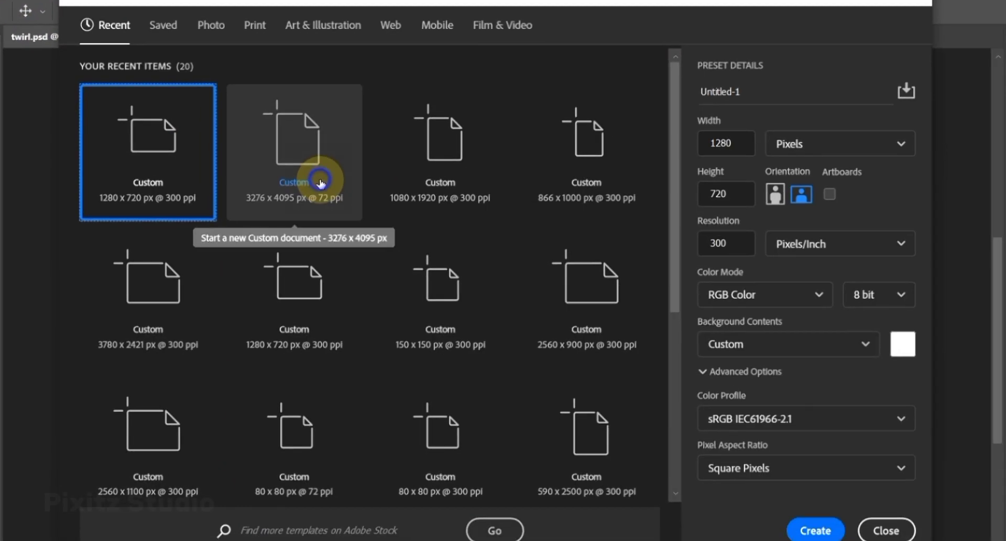
{"action": "left_click", "coordinate": [321, 183]}
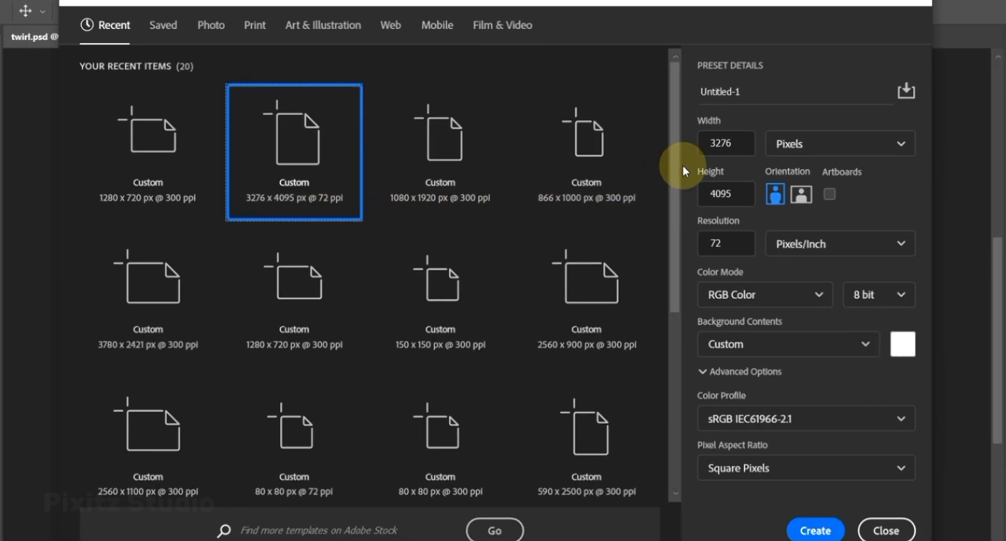
{"action": "left_click", "coordinate": [736, 145]}
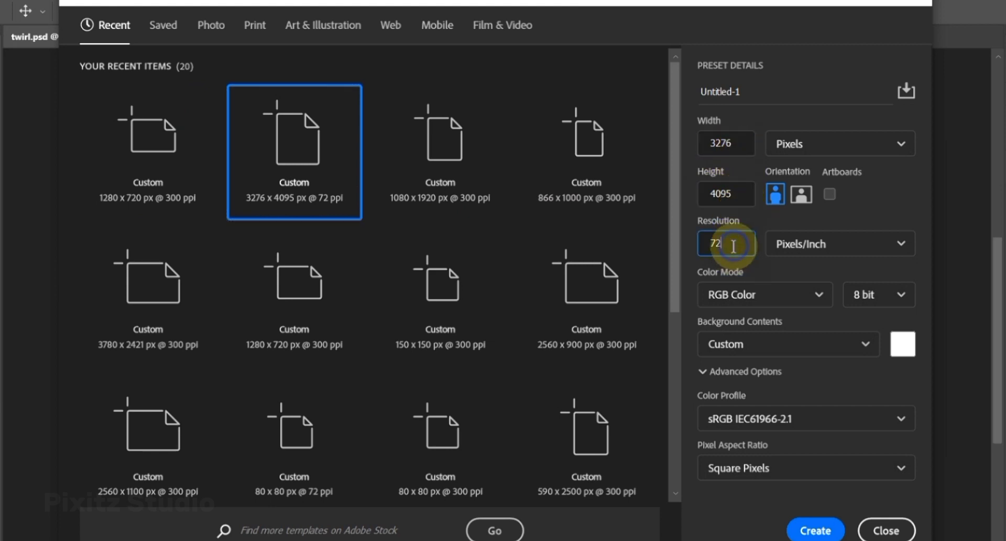
{"action": "left_click", "coordinate": [814, 529]}
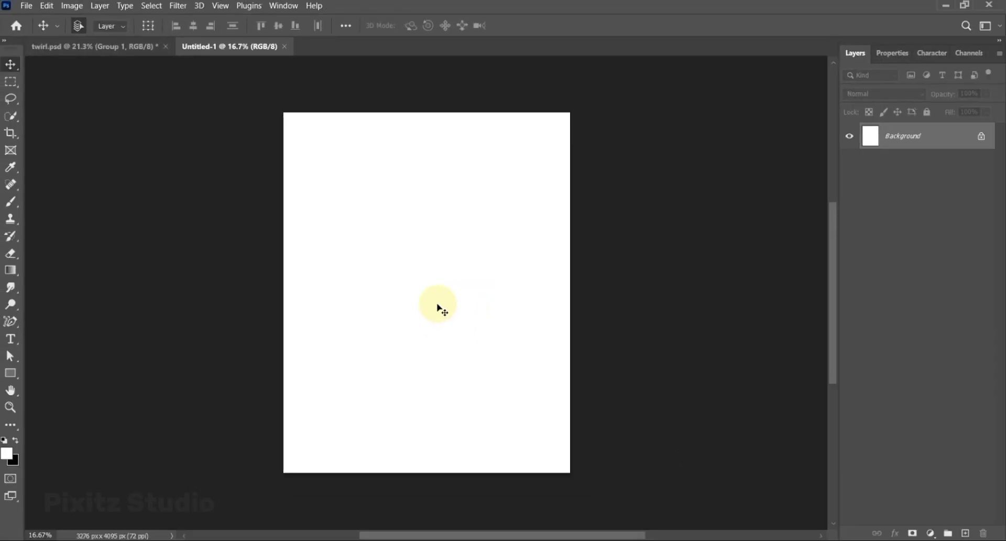
Place the night city photo into the new document and scale it to about 137% so it fills the canvas
{"action": "scroll", "coordinate": [439, 308], "scroll_direction": "up", "scroll_amount": 2}
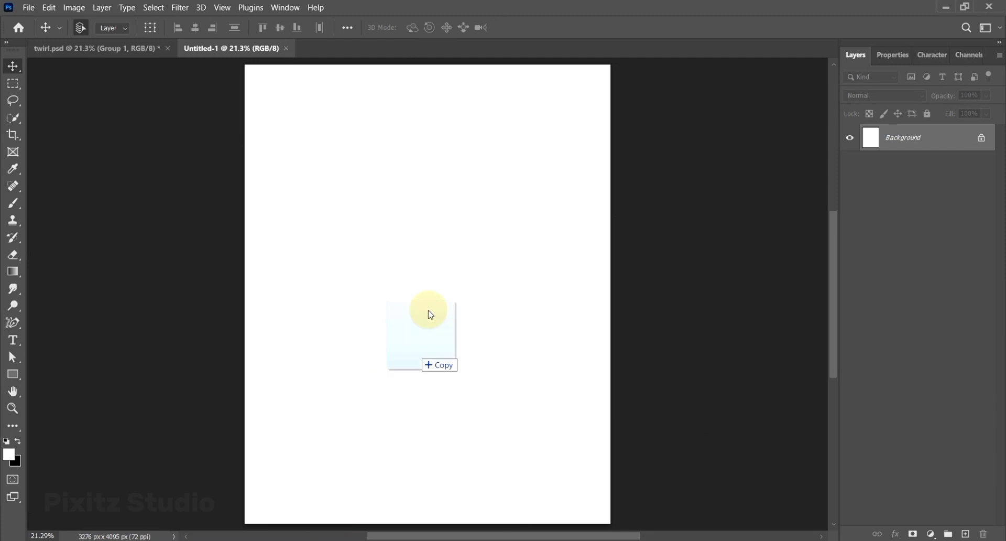
{"action": "left_click_drag", "start_coordinate": [426, 314], "coordinate": [442, 262]}
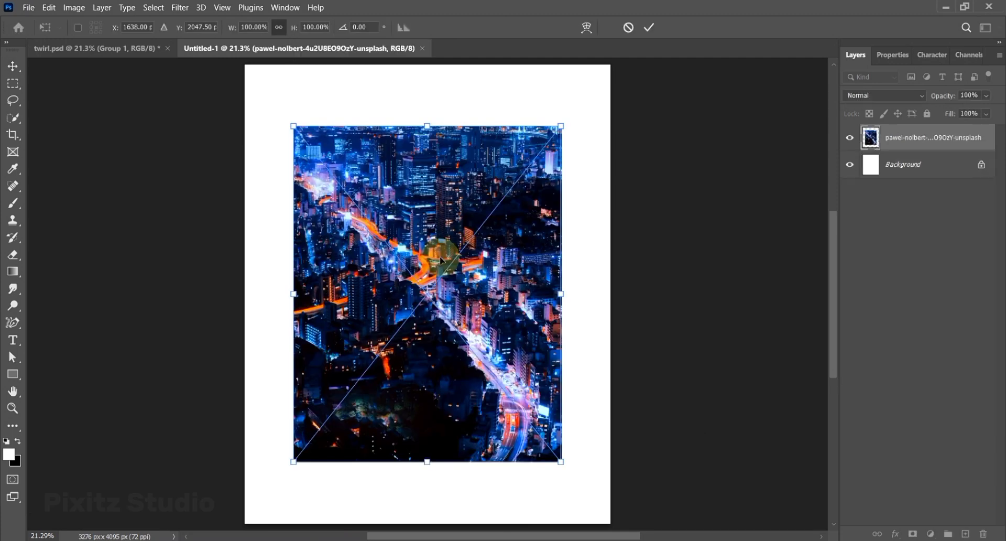
{"action": "left_click_drag", "start_coordinate": [293, 294], "coordinate": [208, 294]}
{"action": "left_click_drag", "start_coordinate": [344, 314], "coordinate": [378, 303]}
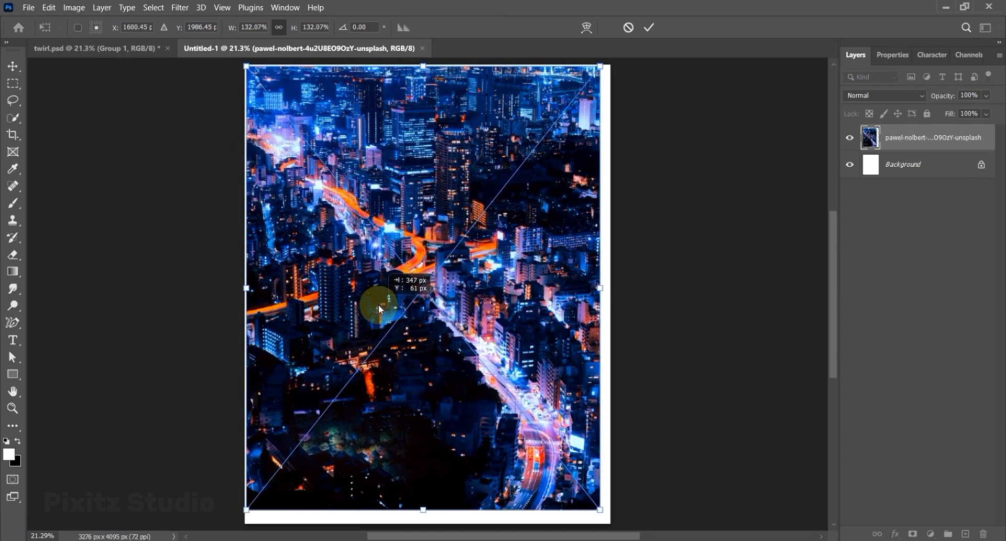
{"action": "left_click_drag", "start_coordinate": [596, 288], "coordinate": [602, 307]}
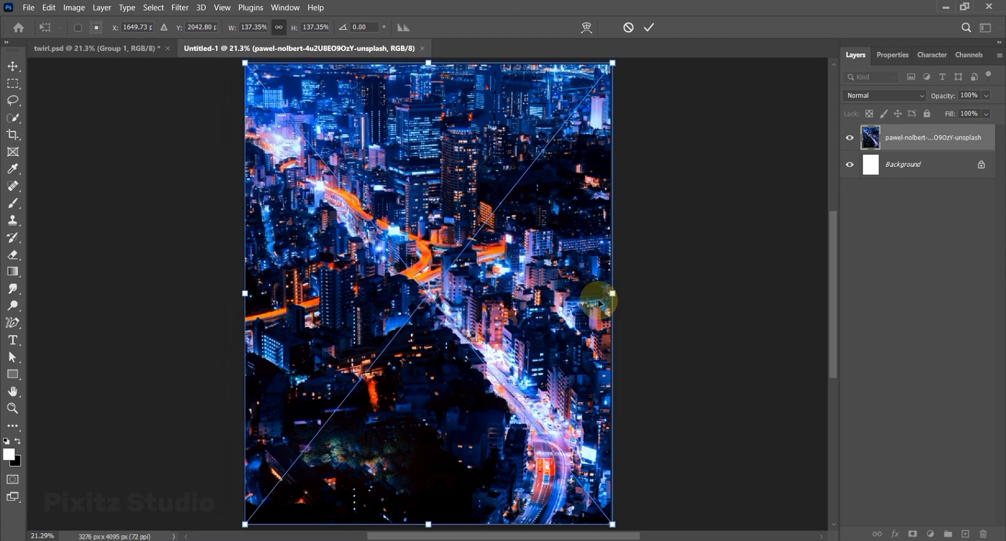
{"action": "left_click", "coordinate": [651, 29]}
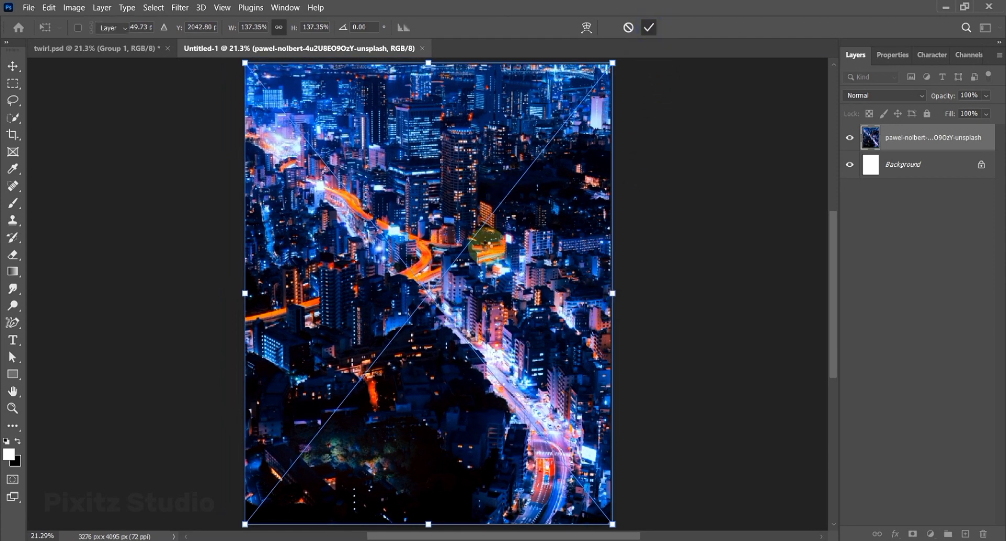
{"action": "left_click_drag", "start_coordinate": [486, 256], "coordinate": [483, 253]}
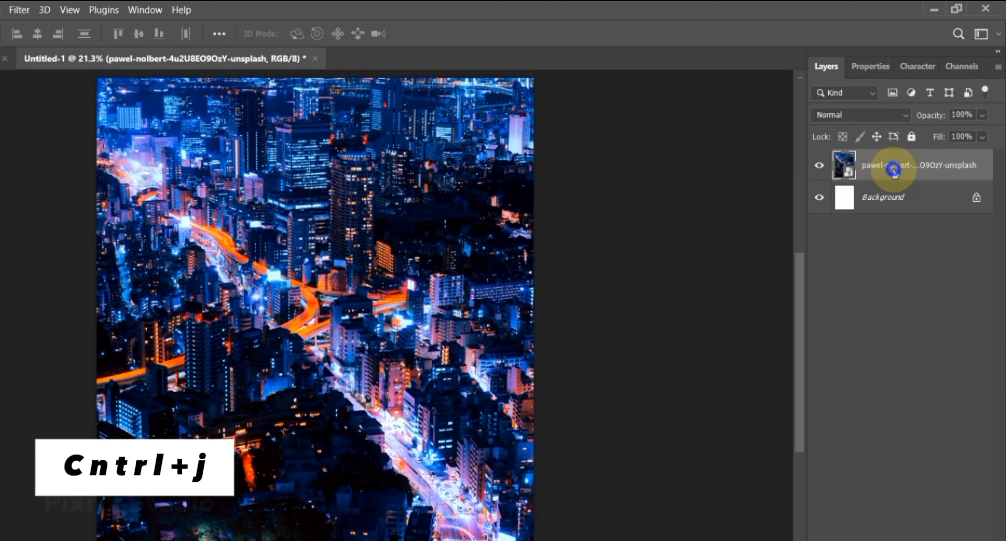
Duplicate the city photo layer and apply the Fibers filter to the copy with variance 18 and strength 8
{"action": "key", "text": "j"}
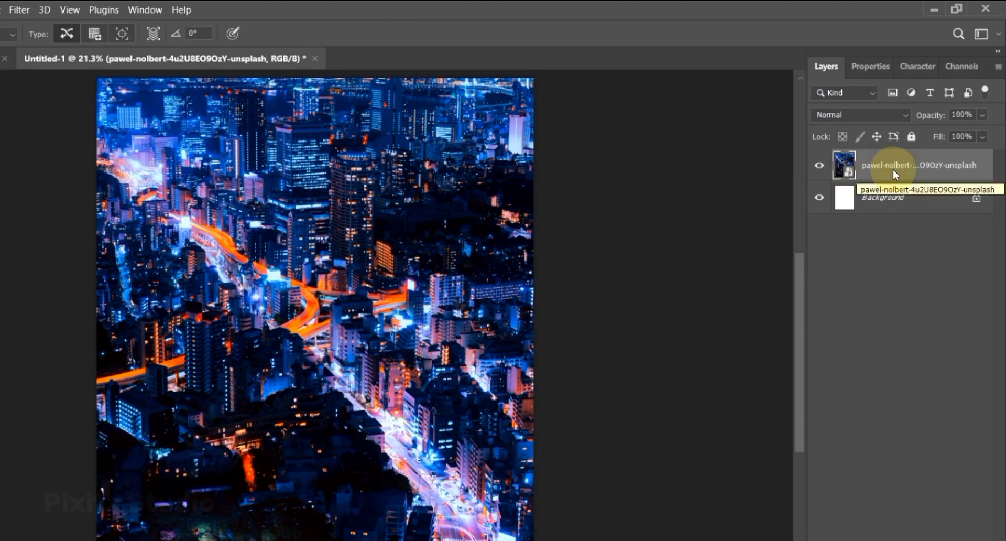
{"action": "key", "text": "ctrl+j"}
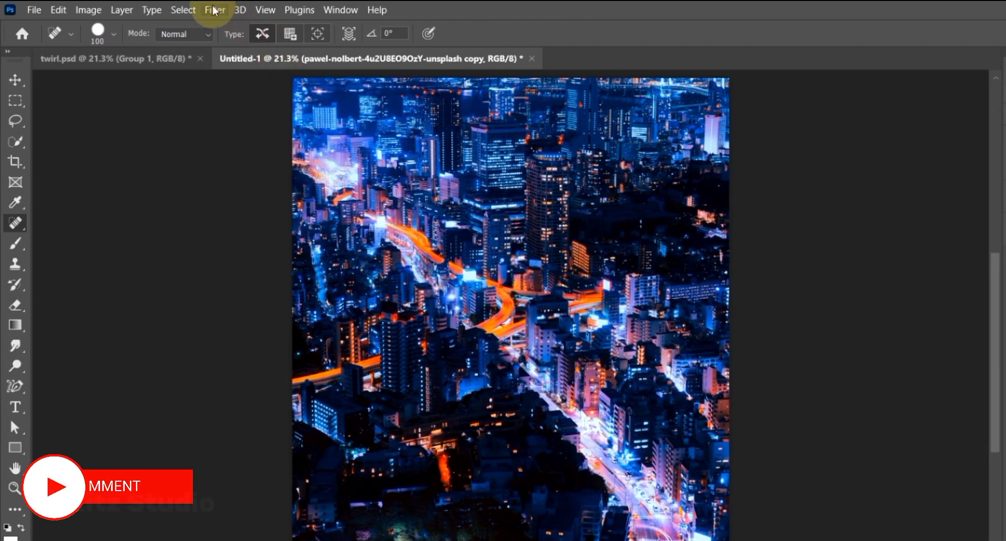
{"action": "left_click", "coordinate": [203, 10]}
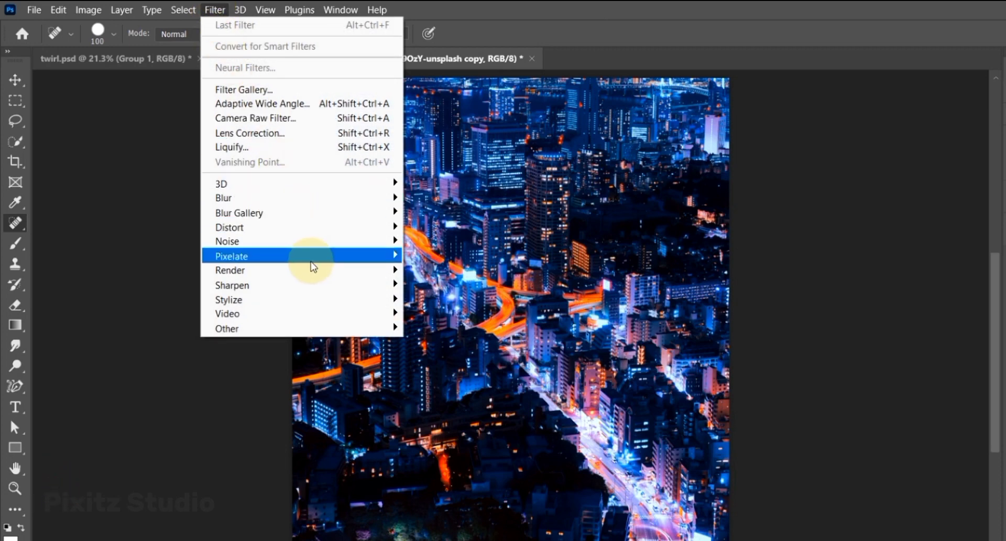
{"action": "mouse_move", "coordinate": [315, 271]}
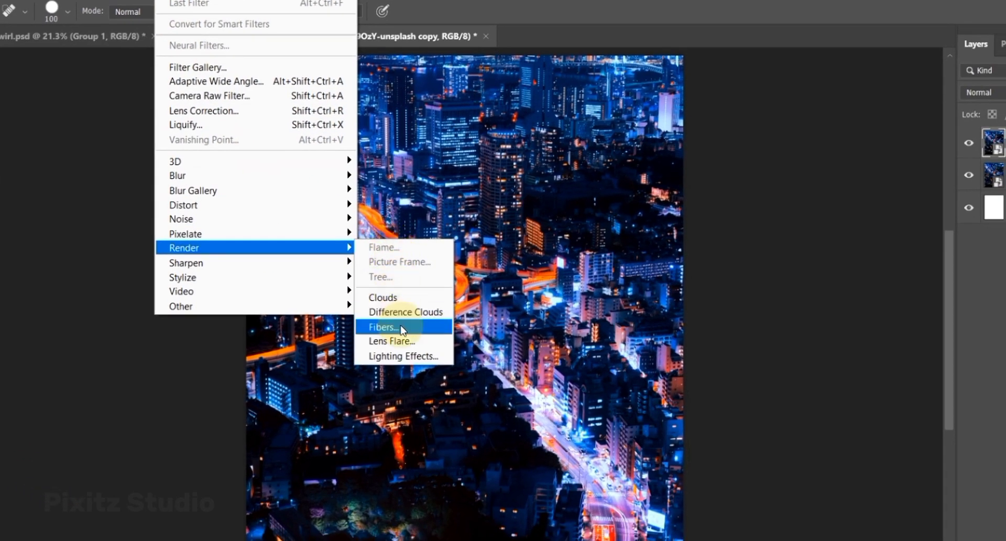
{"action": "left_click", "coordinate": [397, 328]}
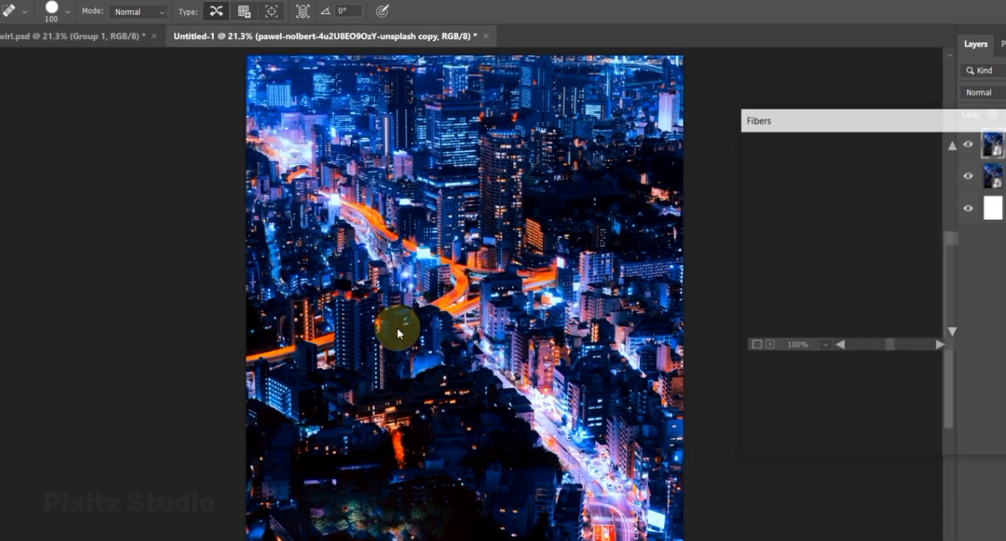
{"action": "left_click_drag", "start_coordinate": [857, 128], "coordinate": [522, 114]}
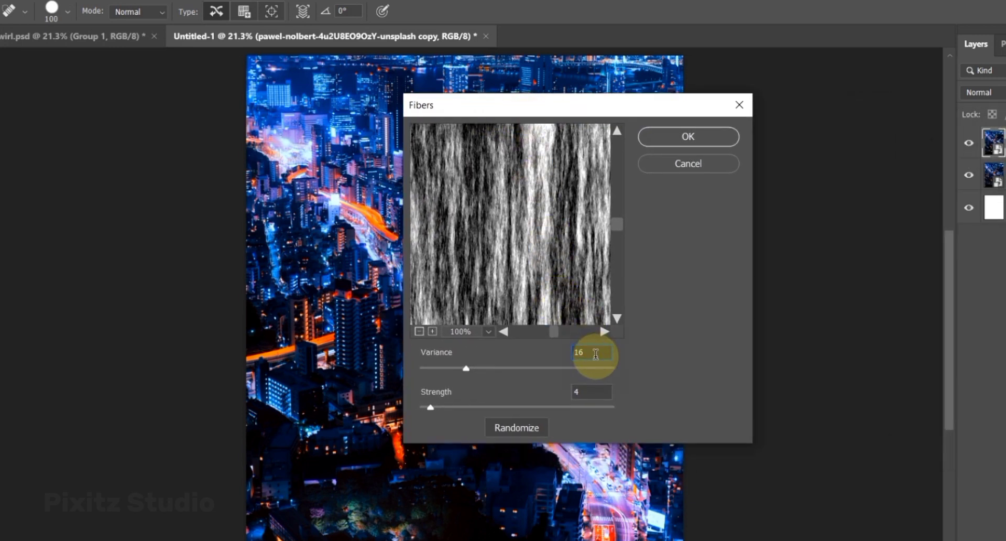
{"action": "key", "text": "BackSpace"}
{"action": "type", "text": "8"}
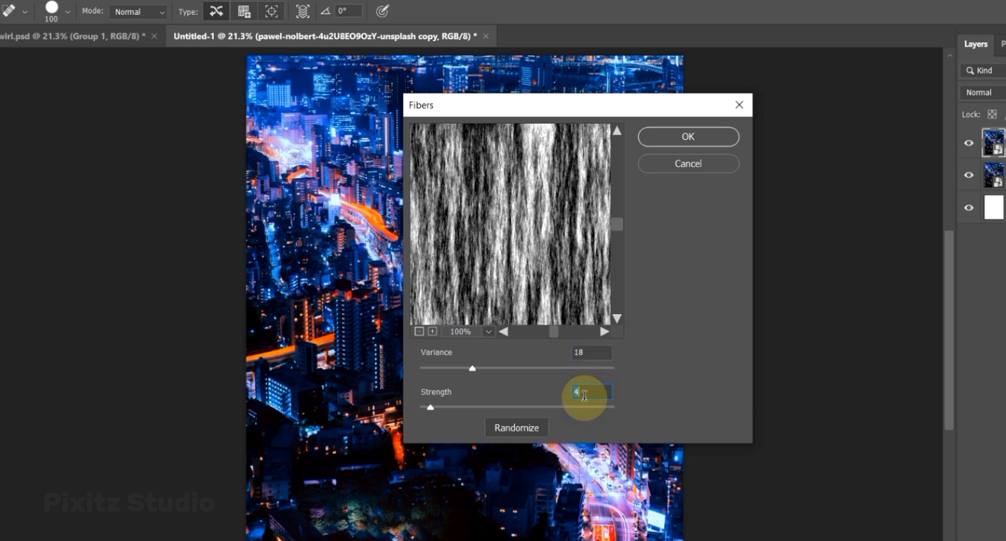
{"action": "type", "text": "8"}
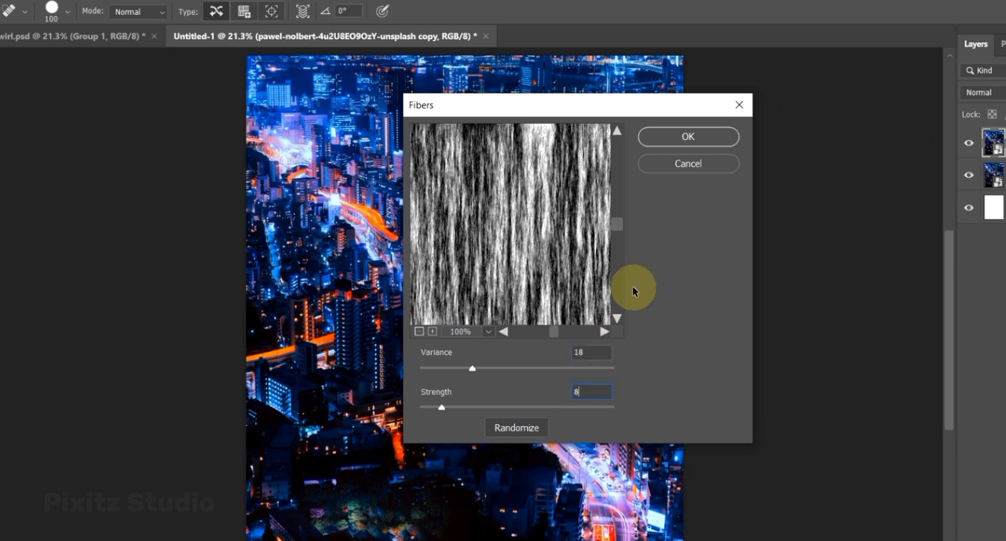
{"action": "left_click", "coordinate": [680, 135]}
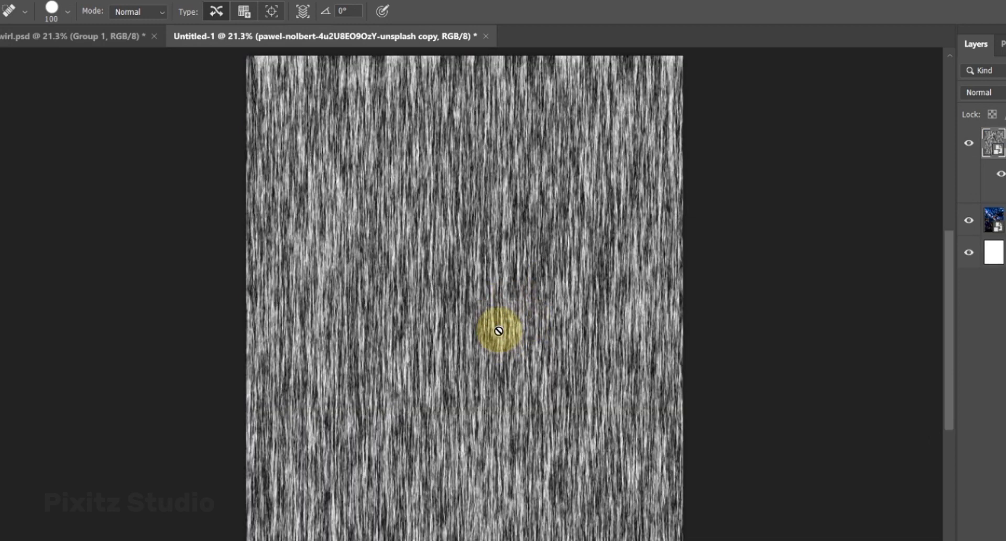
Set the blending mode of the copy's Fibers smart filter to Hard Light
{"action": "key", "text": "v"}
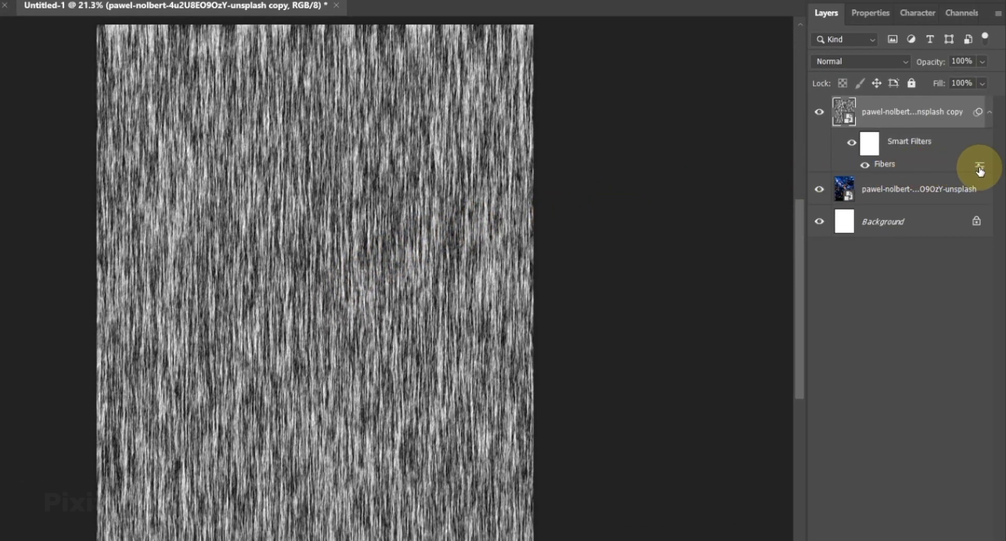
{"action": "double_click", "coordinate": [980, 167]}
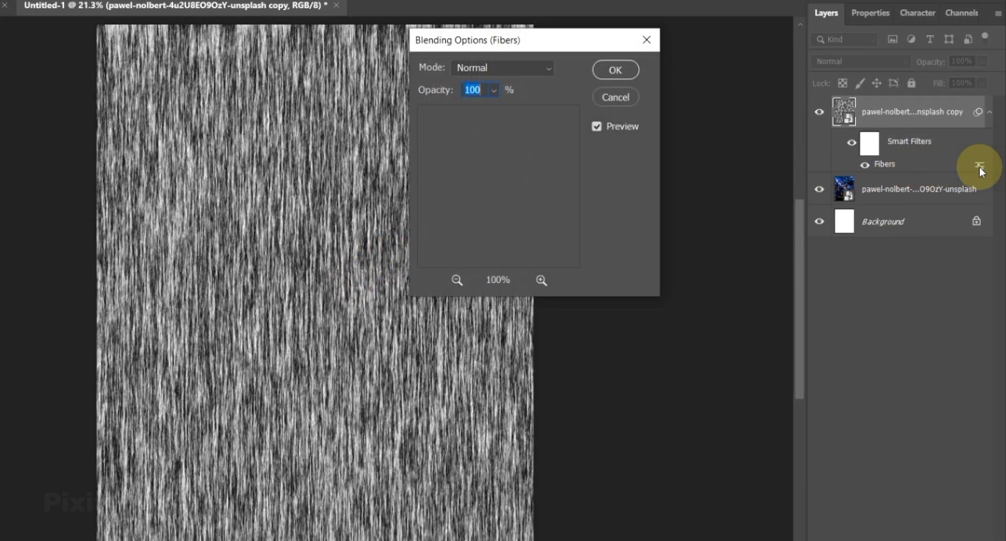
{"action": "left_click", "coordinate": [536, 67]}
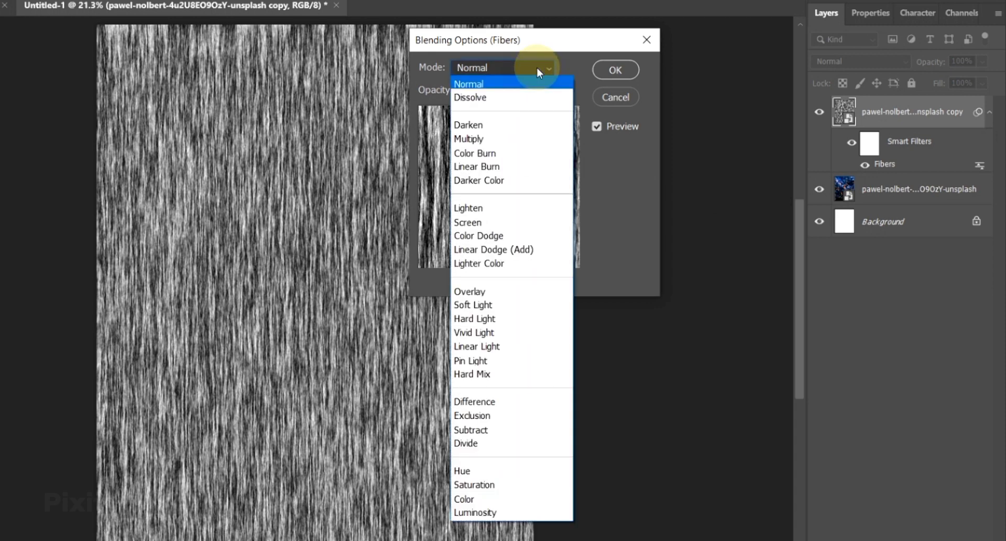
{"action": "left_click", "coordinate": [520, 317]}
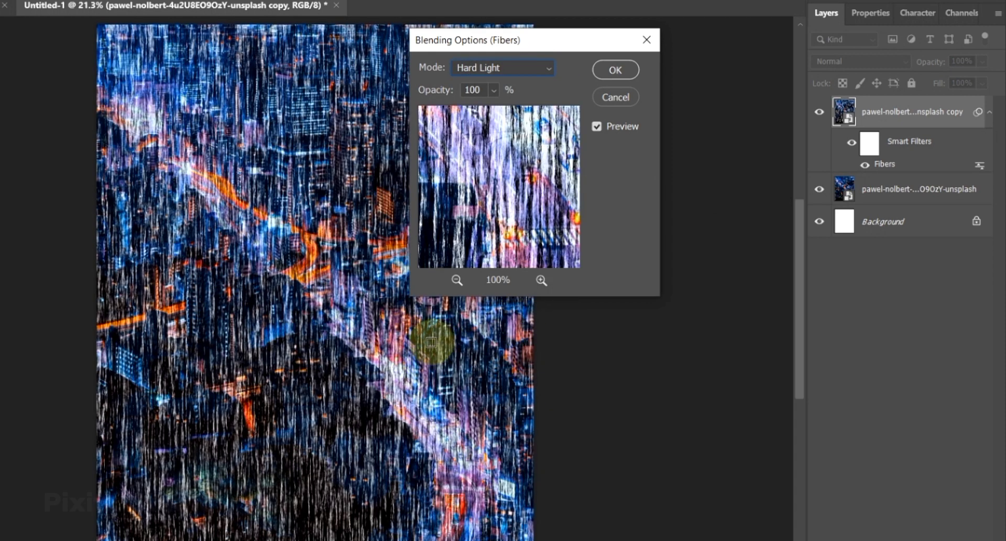
{"action": "left_click", "coordinate": [611, 71]}
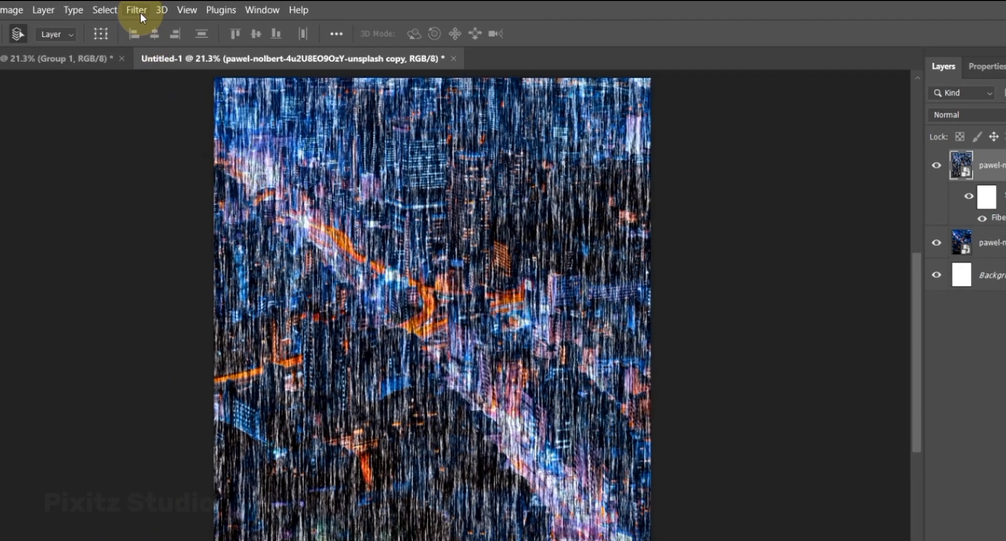
Apply a Radial Blur to the photo copy with amount 100 and the Zoom blur method
{"action": "left_click", "coordinate": [140, 14]}
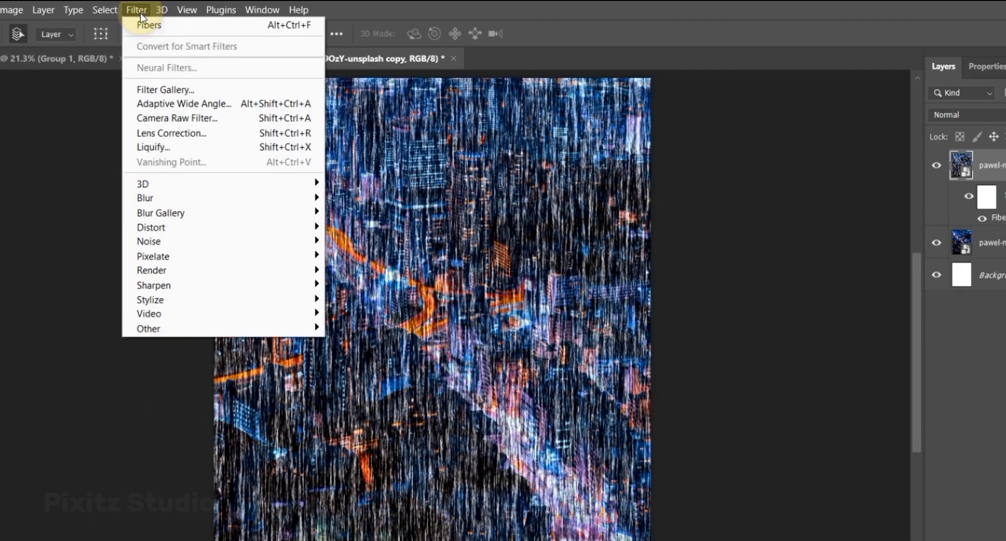
{"action": "mouse_move", "coordinate": [270, 196]}
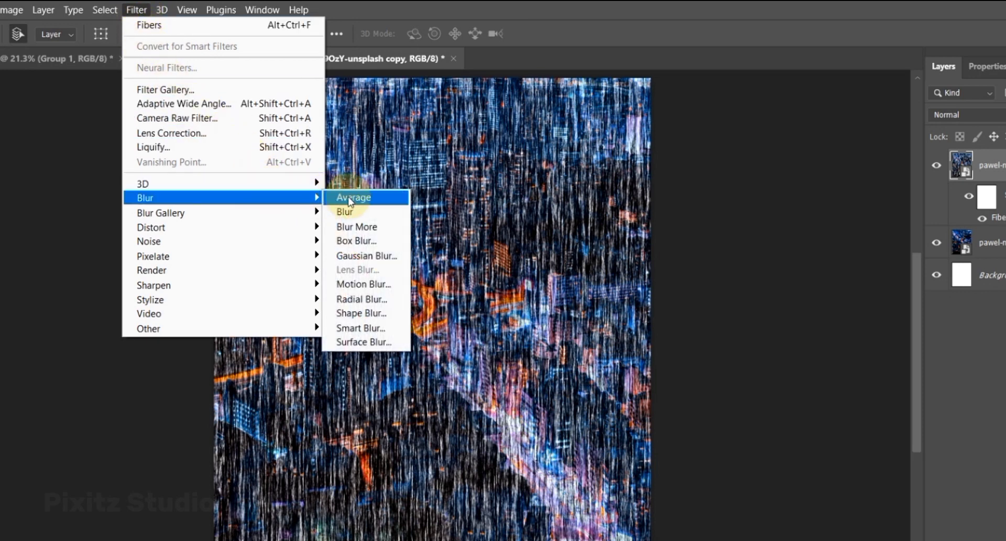
{"action": "left_click", "coordinate": [360, 298]}
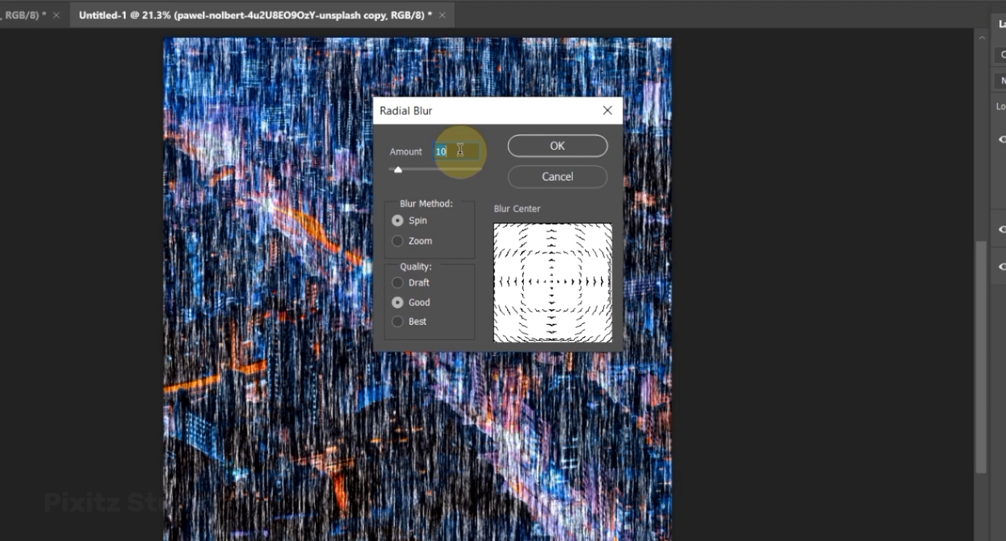
{"action": "type", "text": "0"}
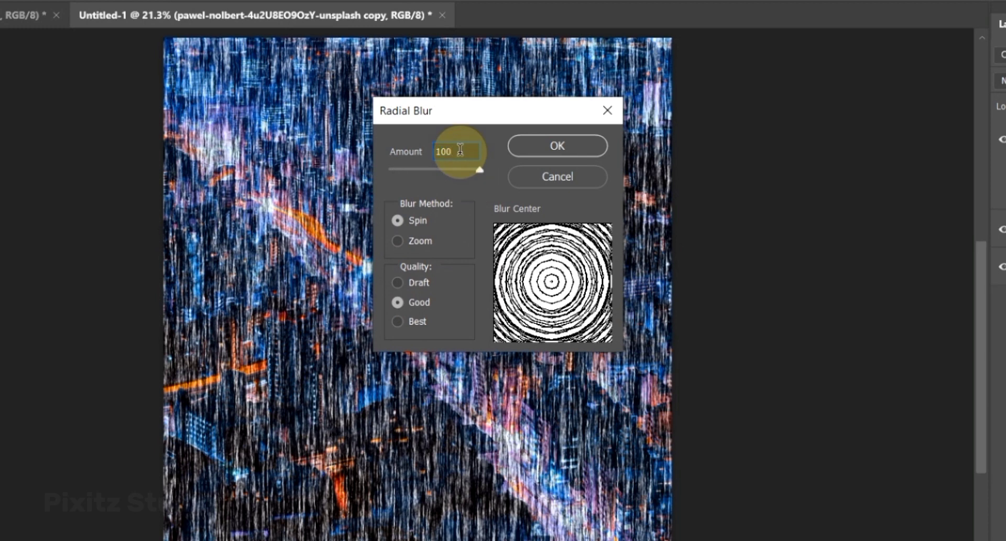
{"action": "left_click", "coordinate": [401, 242]}
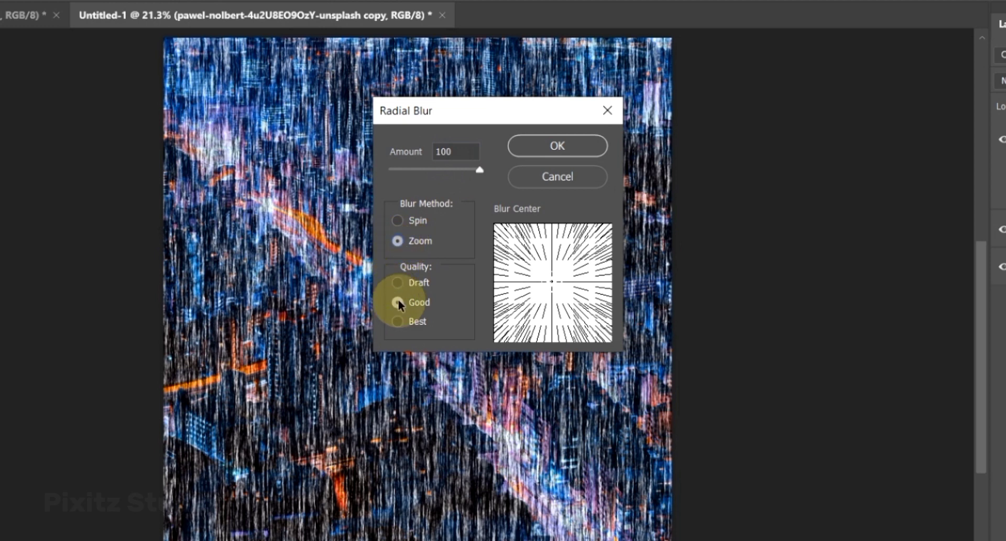
{"action": "left_click", "coordinate": [529, 143]}
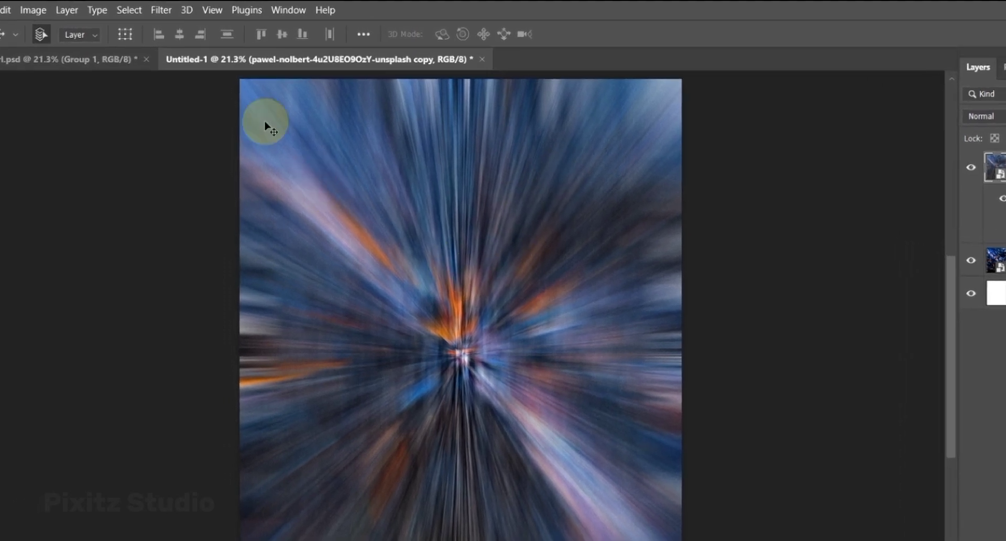
Apply a second Radial Blur to the photo copy with amount 100, the Zoom method and Good quality
{"action": "left_click", "coordinate": [159, 10]}
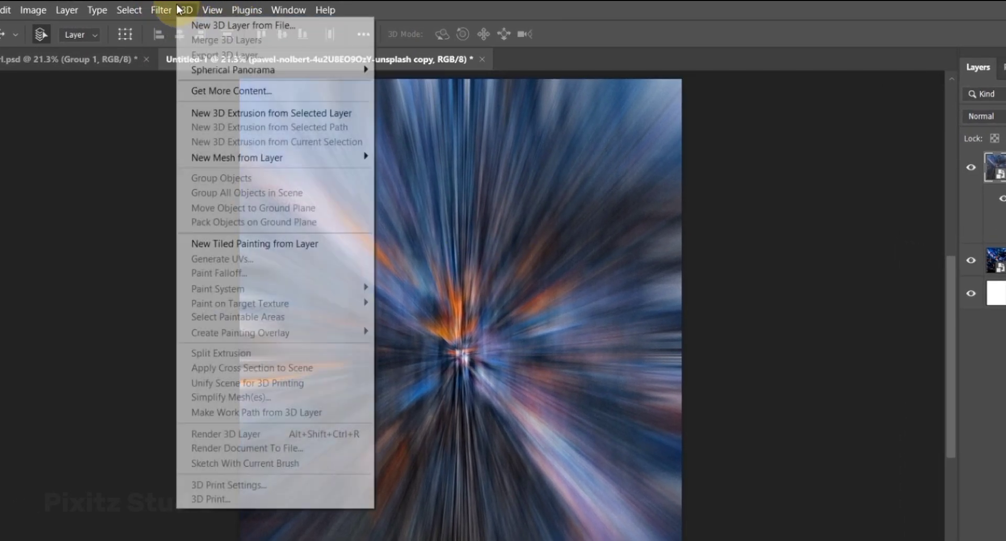
{"action": "mouse_move", "coordinate": [163, 12]}
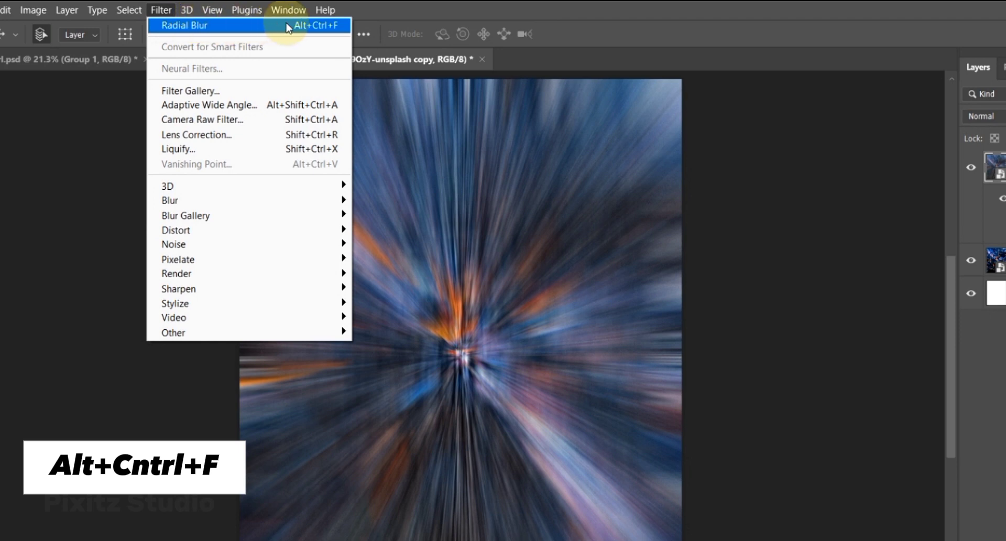
{"action": "left_click", "coordinate": [313, 24]}
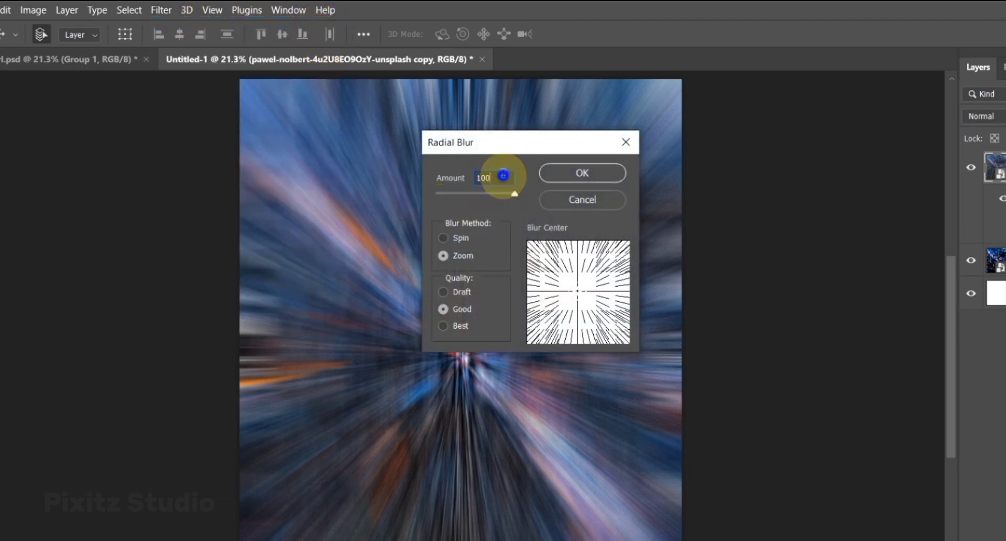
{"action": "left_click", "coordinate": [577, 174]}
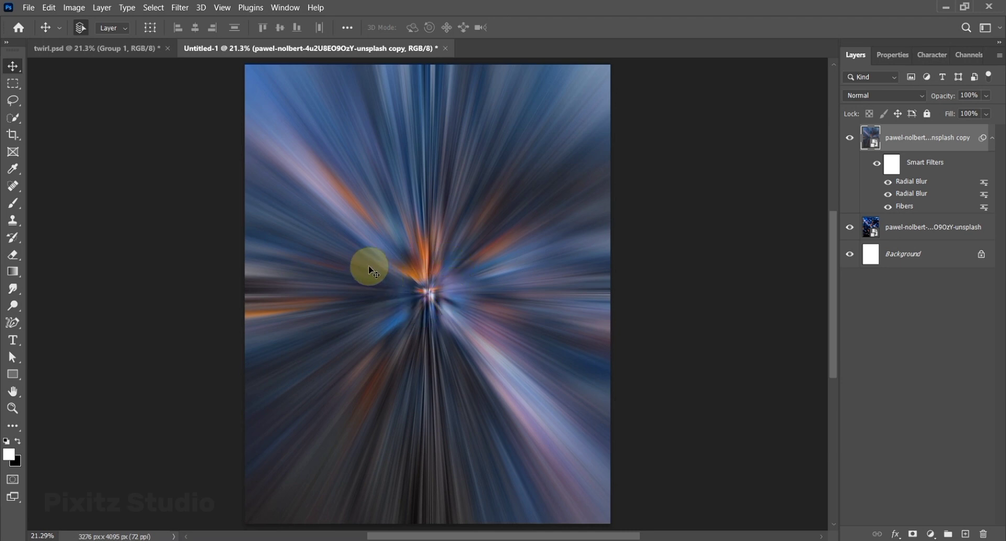
Apply the Twirl distortion filter to the photo copy with an angle of 100 degrees
{"action": "left_click", "coordinate": [180, 7]}
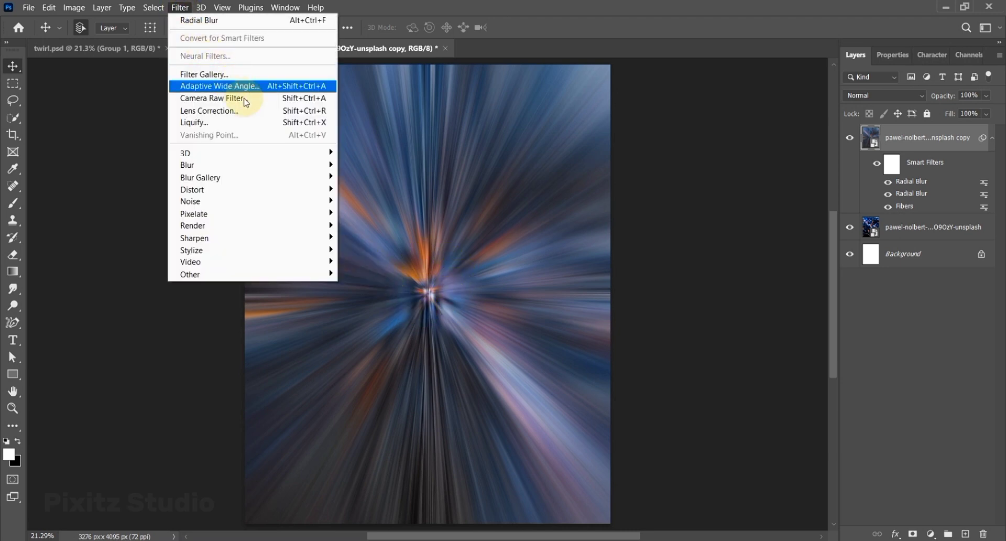
{"action": "mouse_move", "coordinate": [302, 187]}
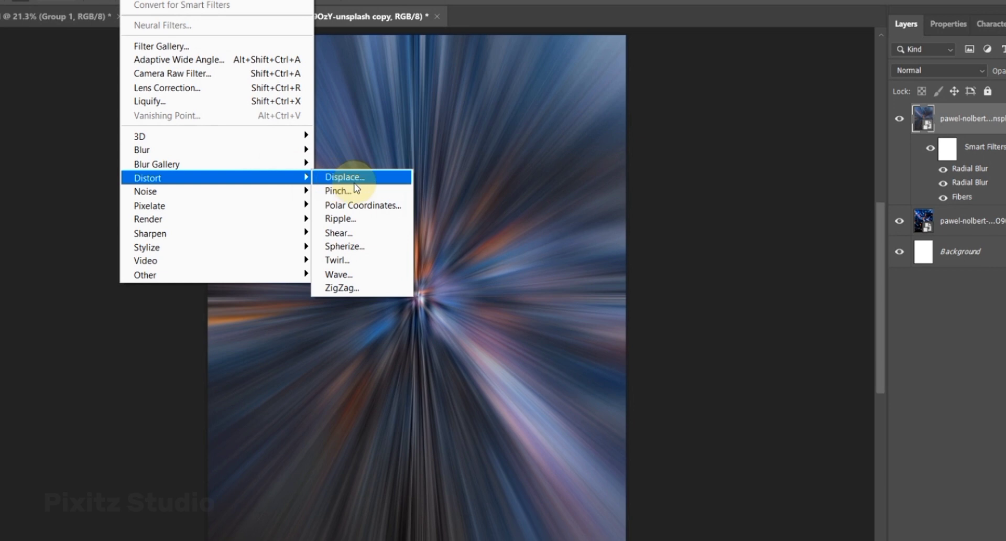
{"action": "left_click", "coordinate": [357, 258]}
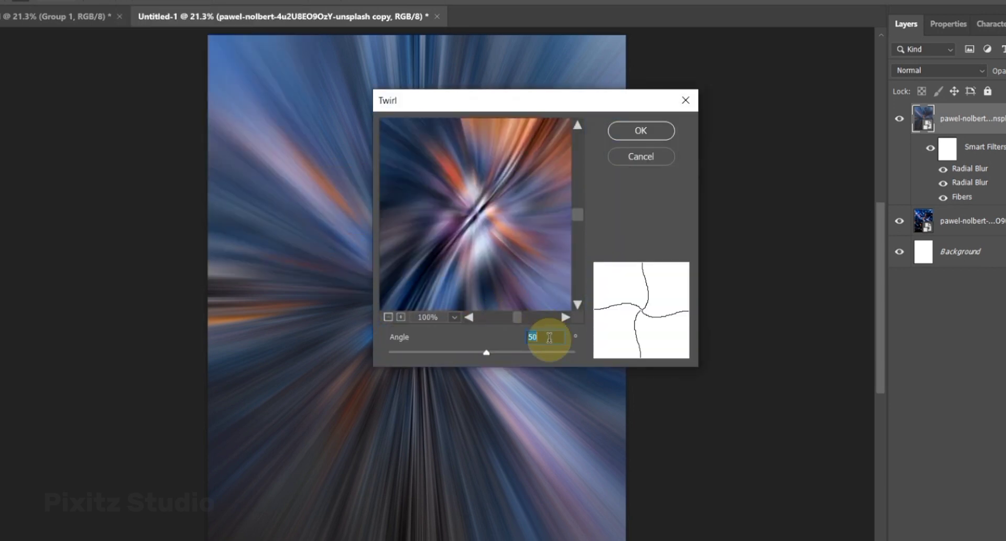
{"action": "type", "text": "100"}
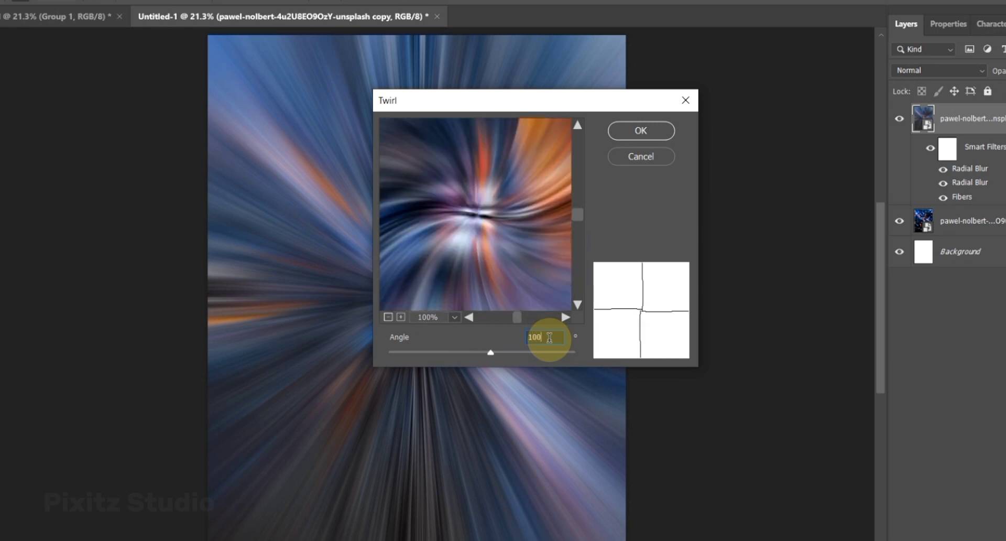
{"action": "left_click", "coordinate": [636, 130]}
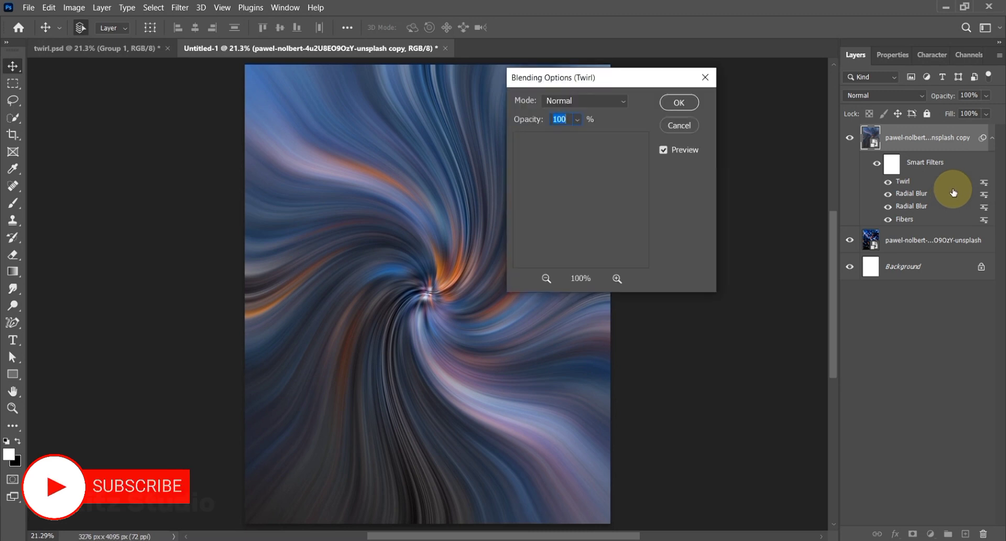
Set the blending mode of the Twirl smart filter to Lighten
{"action": "left_click", "coordinate": [612, 102]}
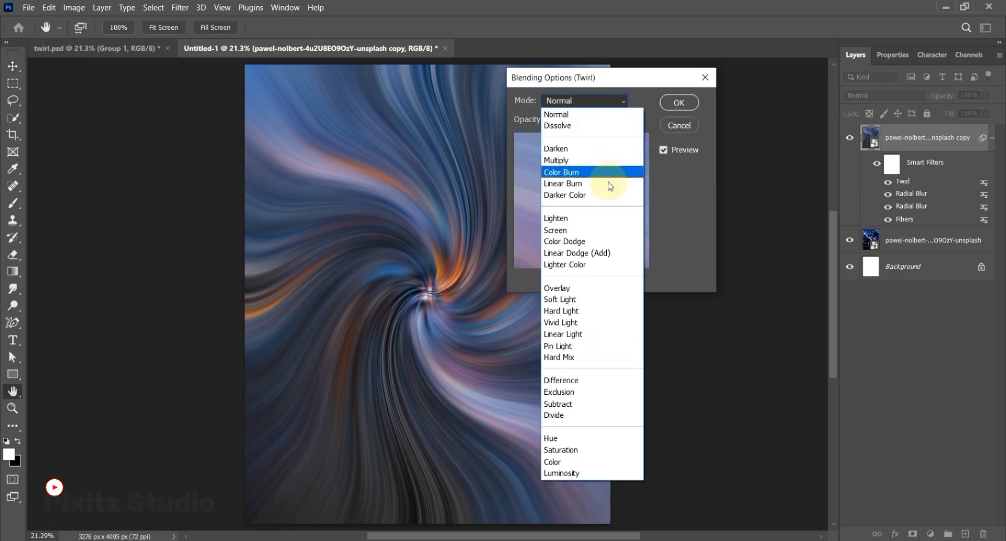
{"action": "left_click", "coordinate": [607, 217]}
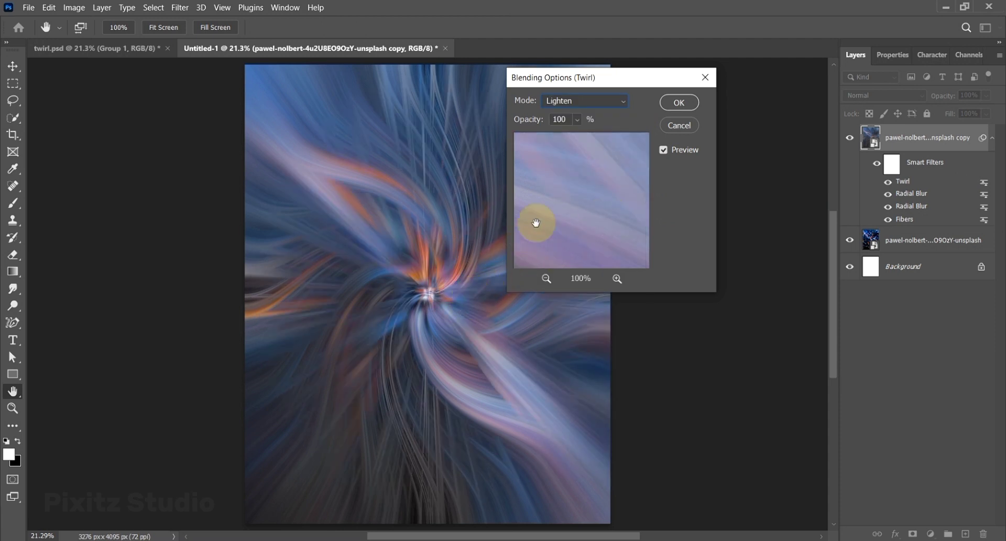
{"action": "left_click", "coordinate": [690, 102]}
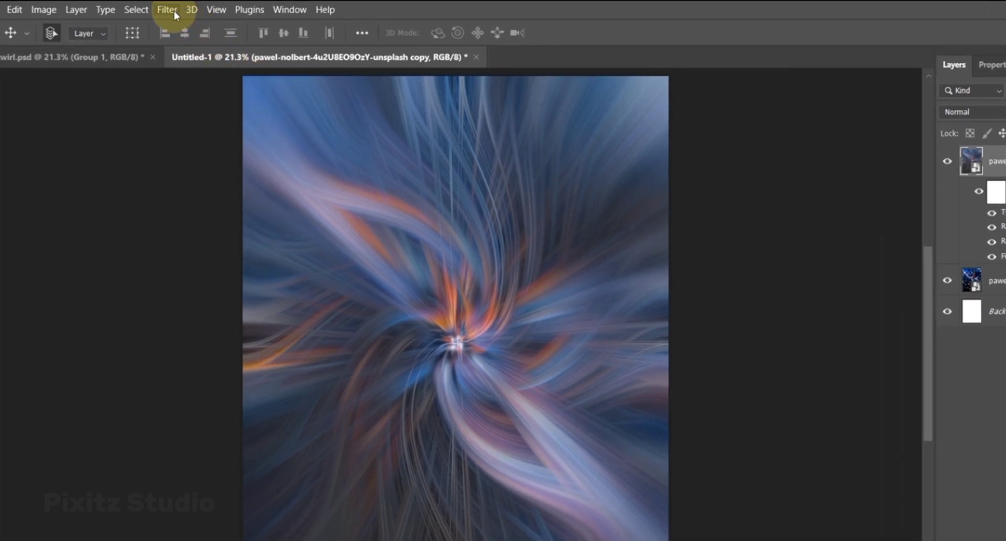
Apply a second Twirl filter to the photo copy with an angle of -100 degrees
{"action": "left_click", "coordinate": [186, 8]}
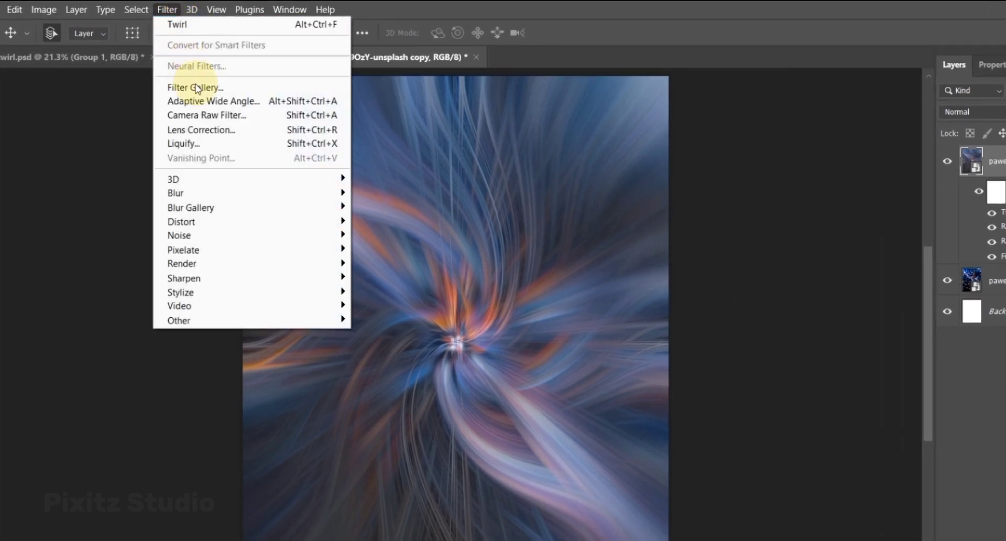
{"action": "mouse_move", "coordinate": [333, 224]}
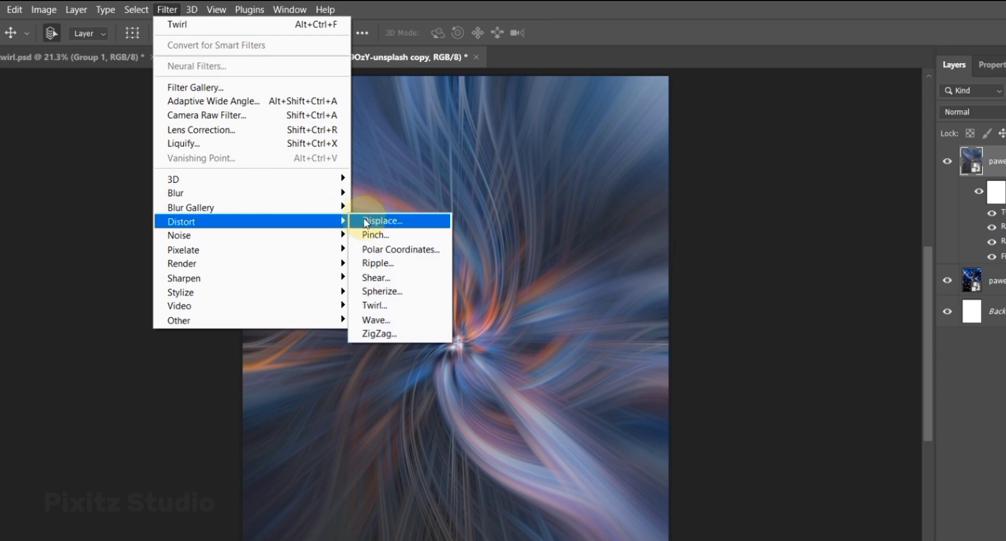
{"action": "left_click", "coordinate": [377, 305]}
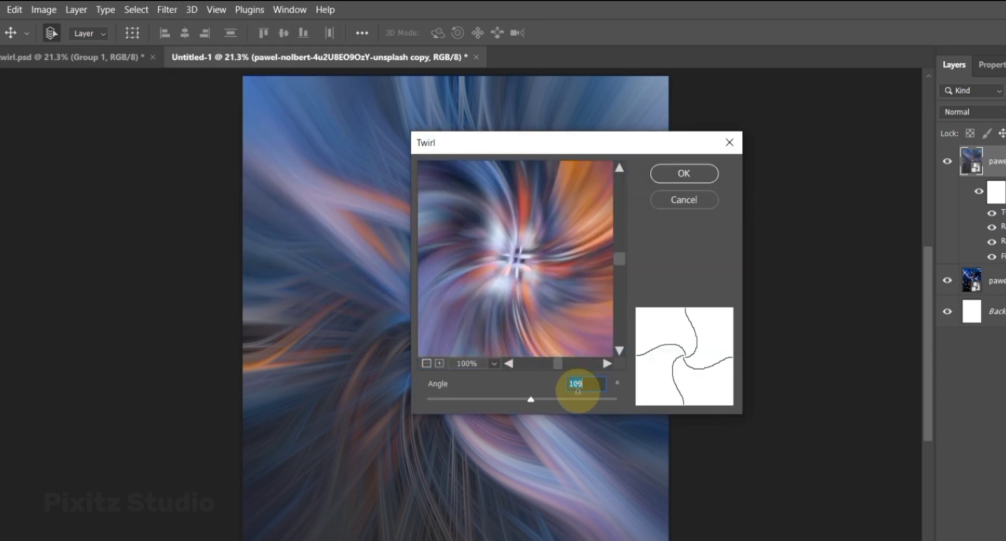
{"action": "left_click", "coordinate": [575, 383]}
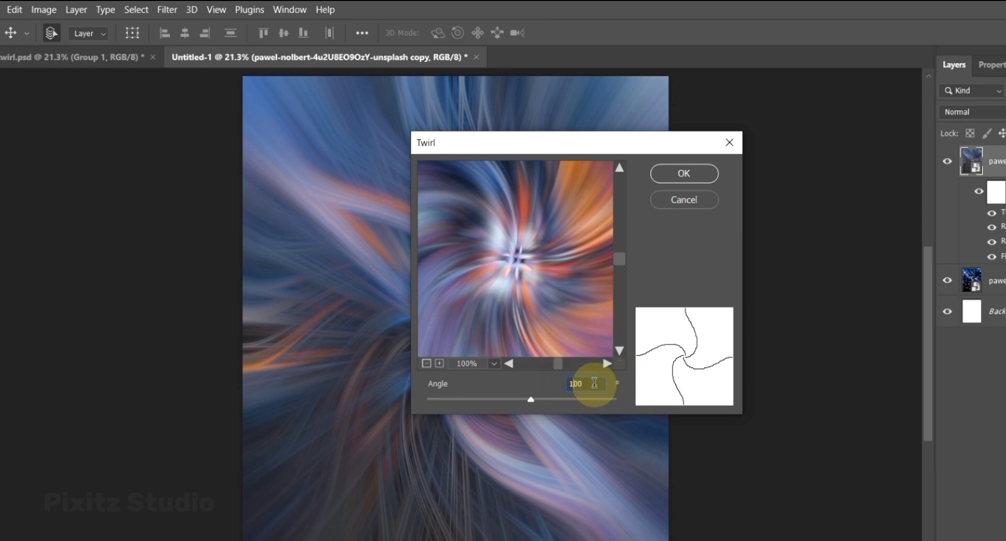
{"action": "type", "text": "-"}
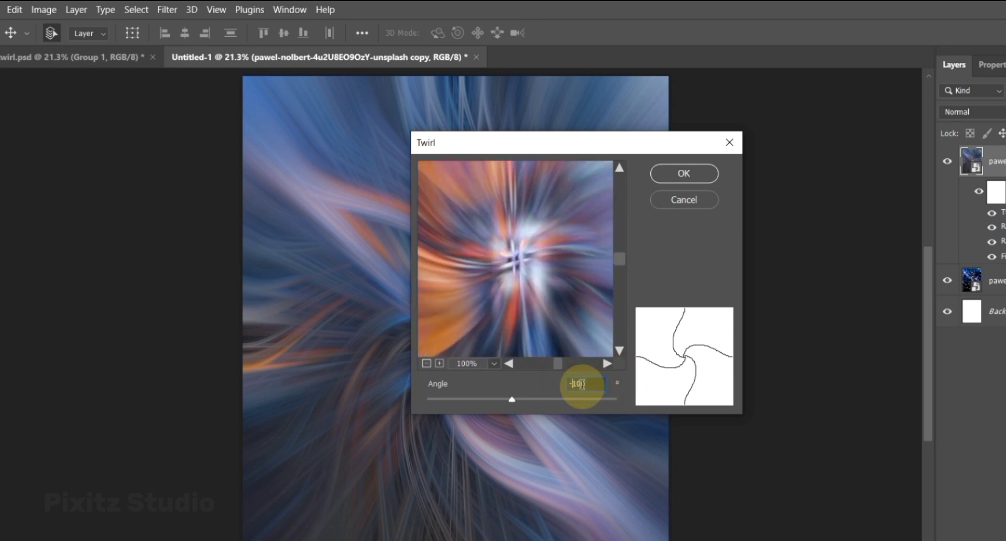
{"action": "left_click", "coordinate": [684, 174]}
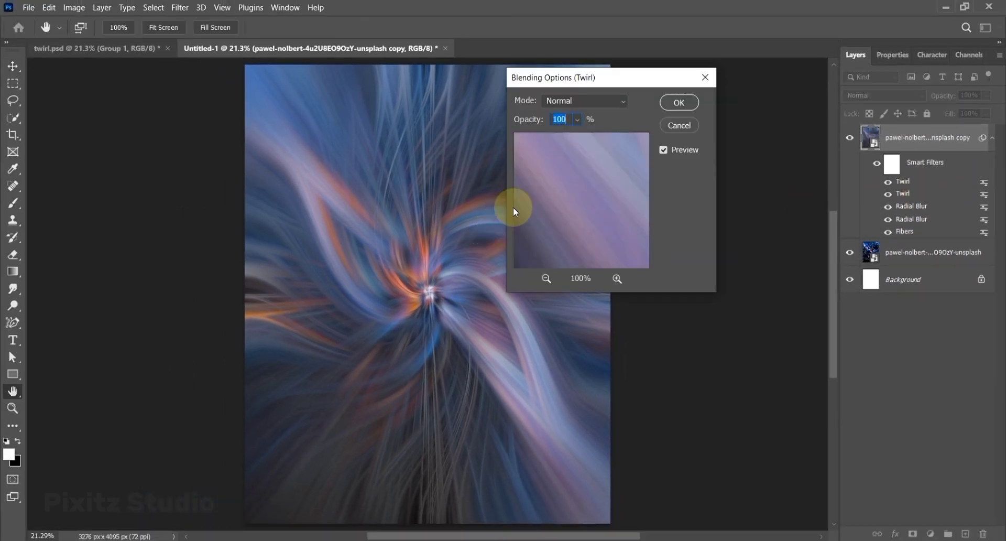
Set the blending mode of the second, uppermost Twirl smart filter to Lighten
{"action": "left_click", "coordinate": [582, 101]}
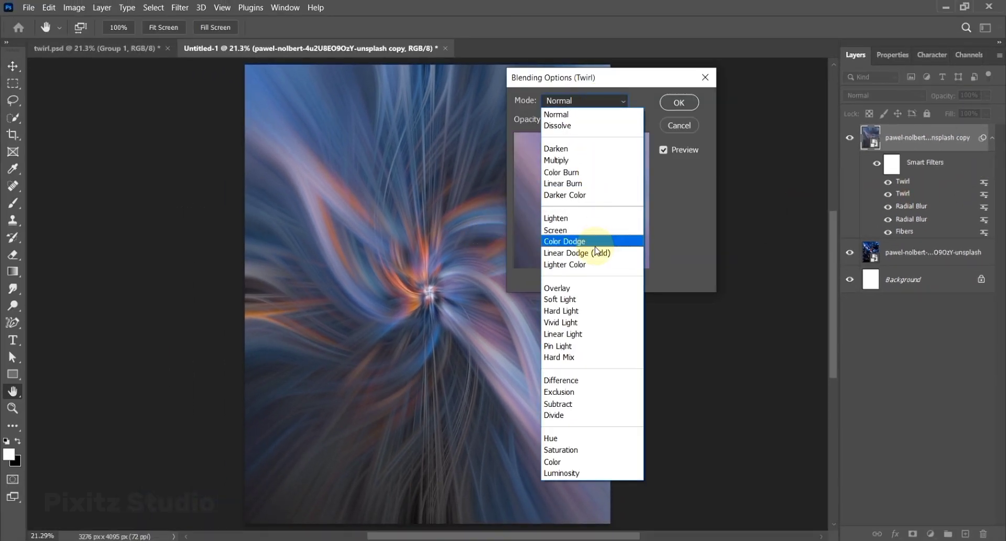
{"action": "left_click", "coordinate": [598, 218]}
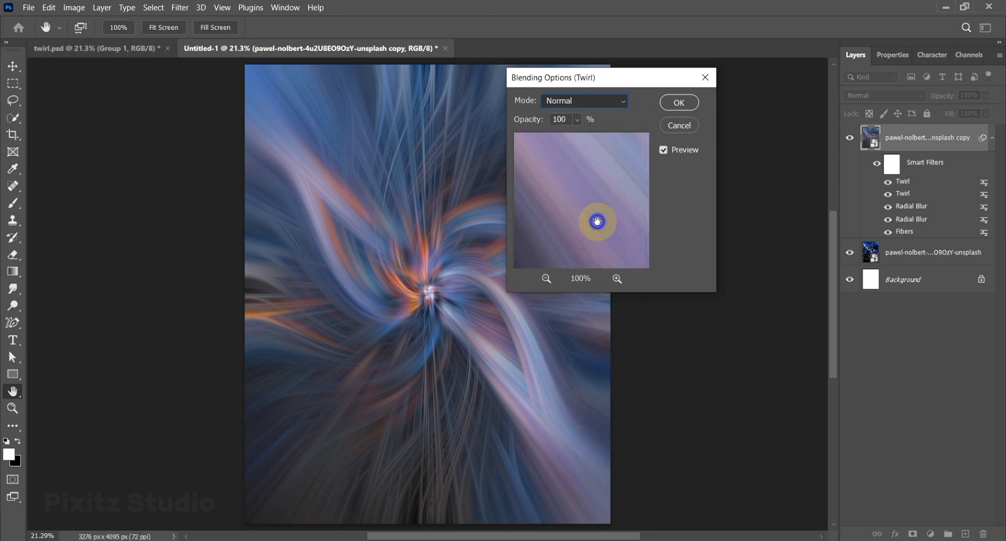
{"action": "left_click", "coordinate": [679, 102]}
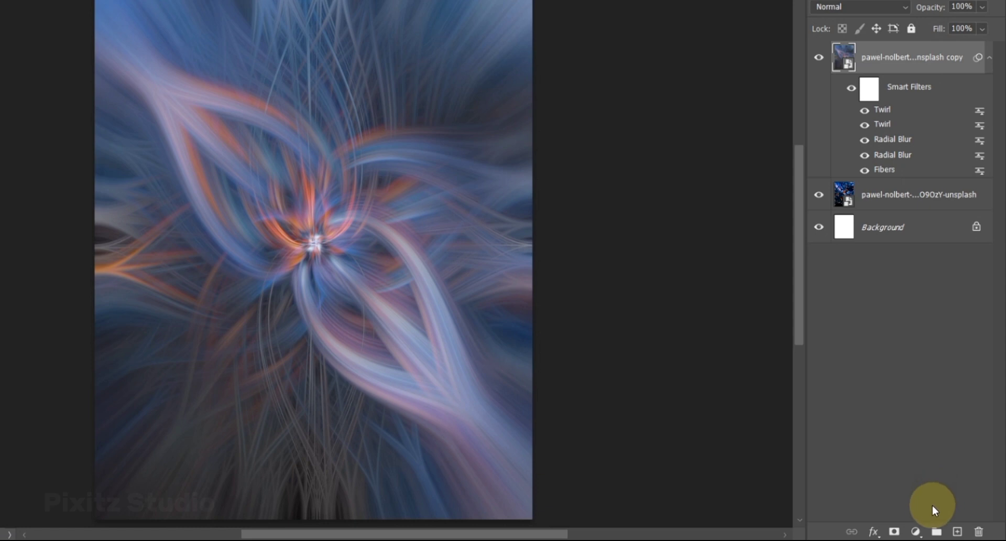
Add a Brightness/Contrast adjustment clipped to the photo copy, with brightness 49 and contrast 60
{"action": "left_click", "coordinate": [915, 531]}
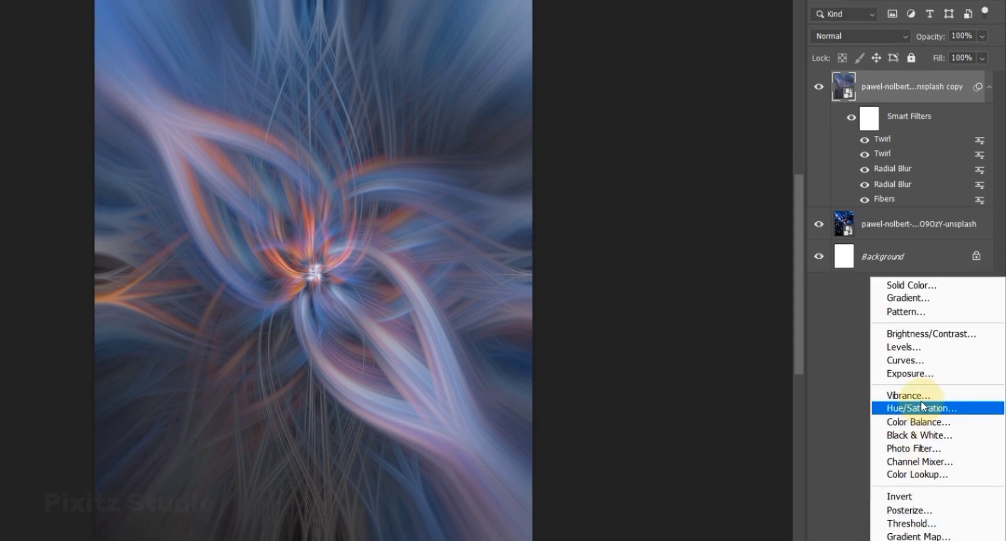
{"action": "left_click", "coordinate": [922, 335]}
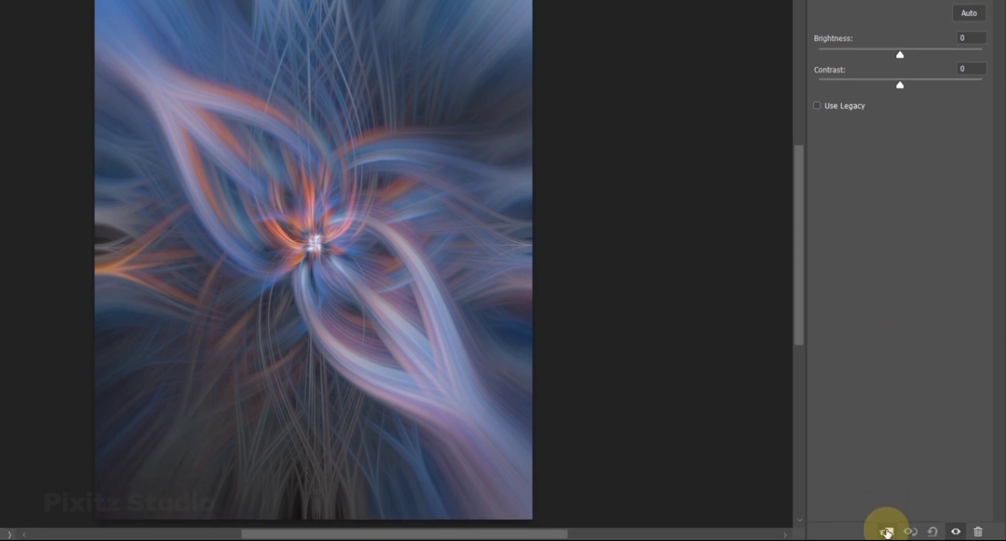
{"action": "left_click", "coordinate": [886, 531]}
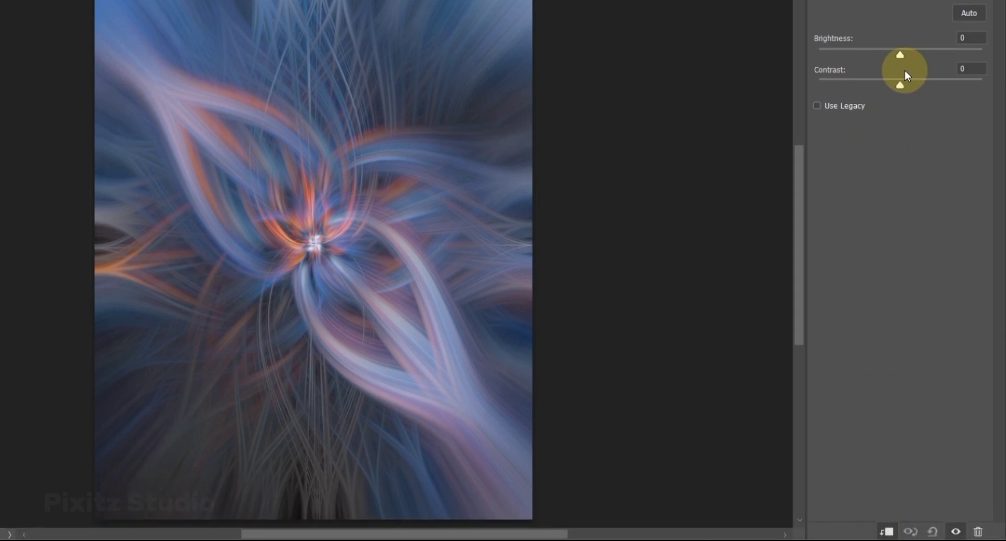
{"action": "left_click_drag", "start_coordinate": [901, 85], "coordinate": [907, 84]}
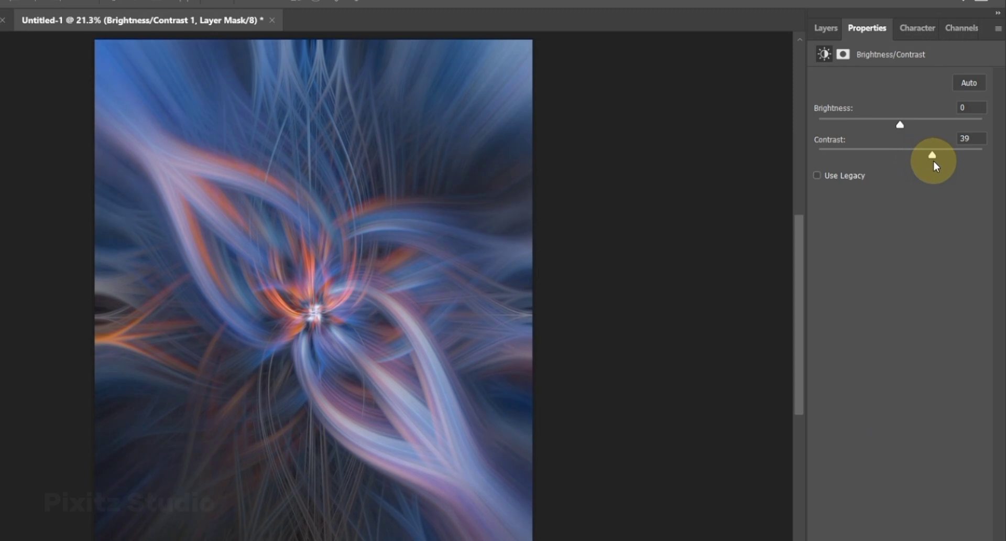
{"action": "left_click_drag", "start_coordinate": [901, 126], "coordinate": [927, 125]}
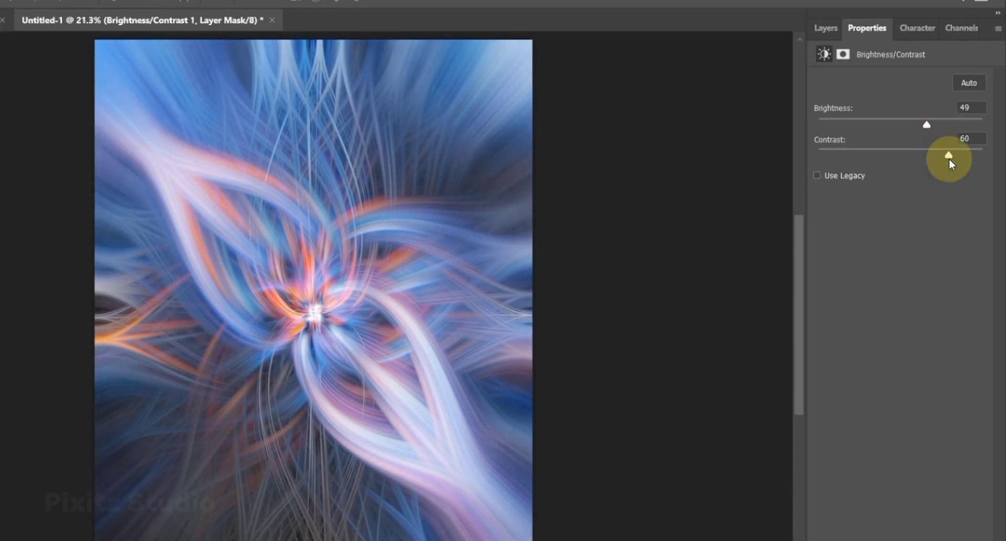
{"action": "left_click", "coordinate": [833, 30]}
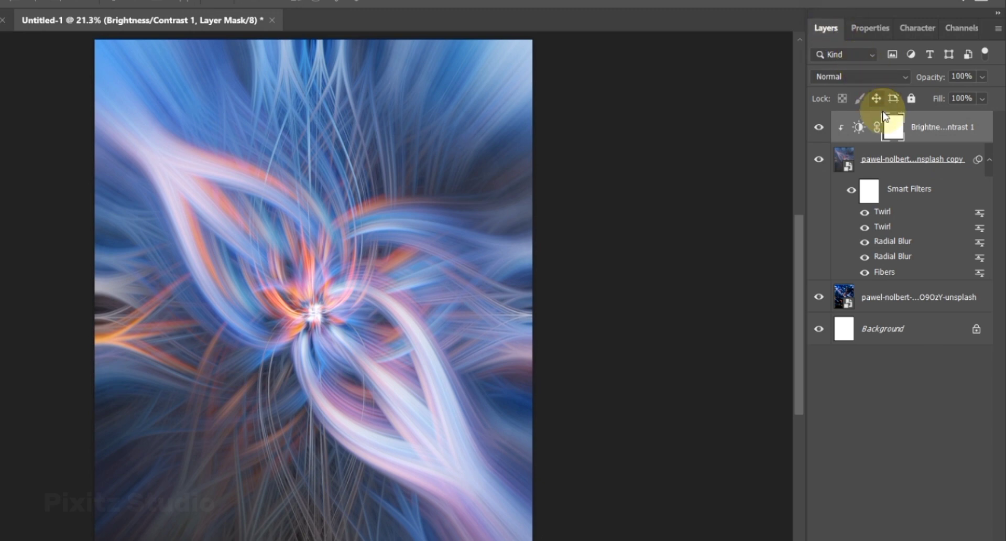
Add a Color Balance adjustment directly above the photo copy with midtones at Cyan-Red +31, Magenta-Green -1 and Yellow-Blue -3
{"action": "left_click", "coordinate": [887, 160]}
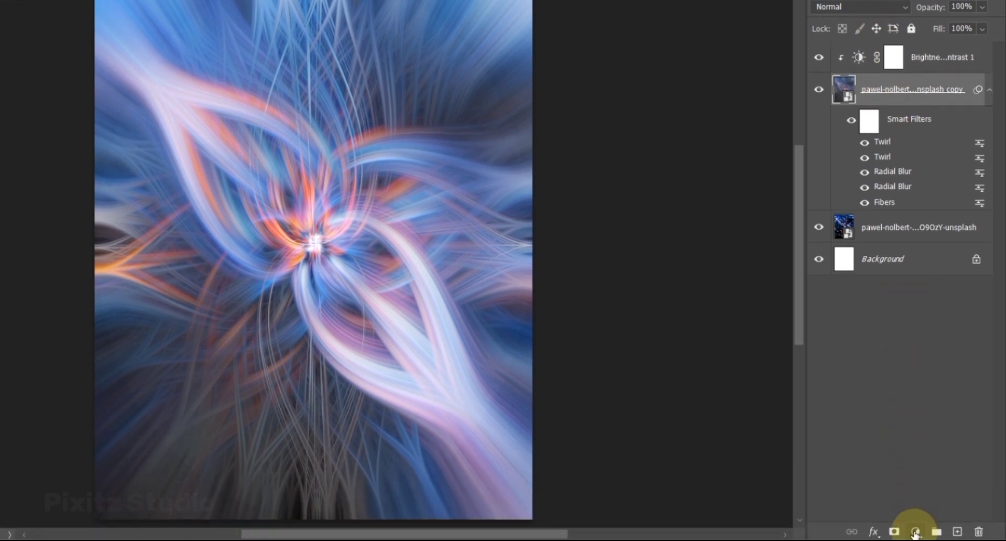
{"action": "left_click", "coordinate": [914, 532]}
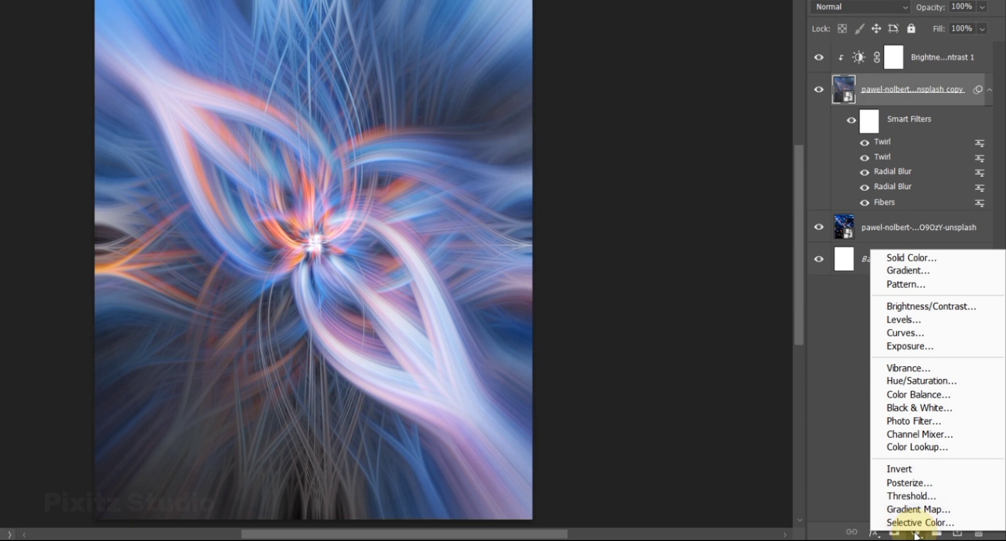
{"action": "left_click", "coordinate": [914, 396]}
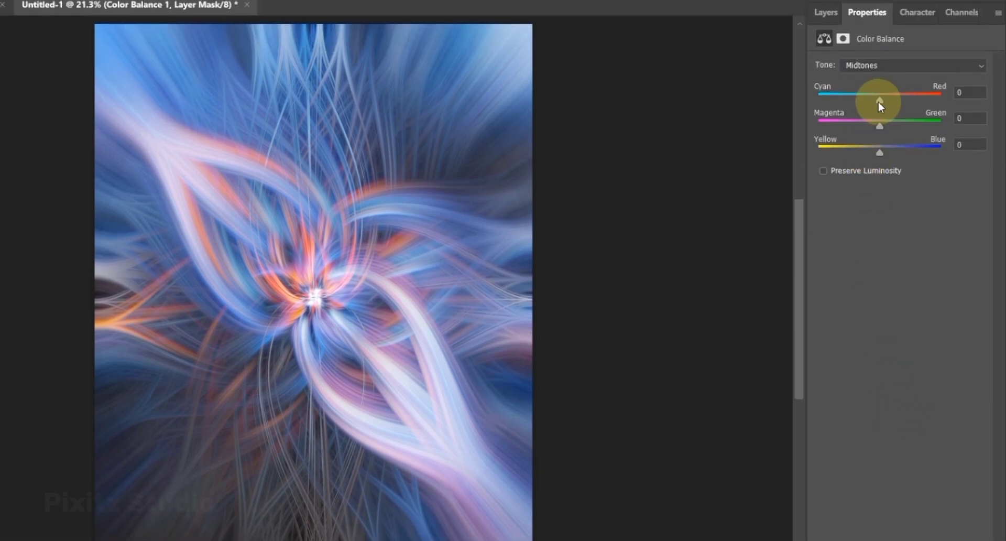
{"action": "left_click_drag", "start_coordinate": [878, 101], "coordinate": [898, 90]}
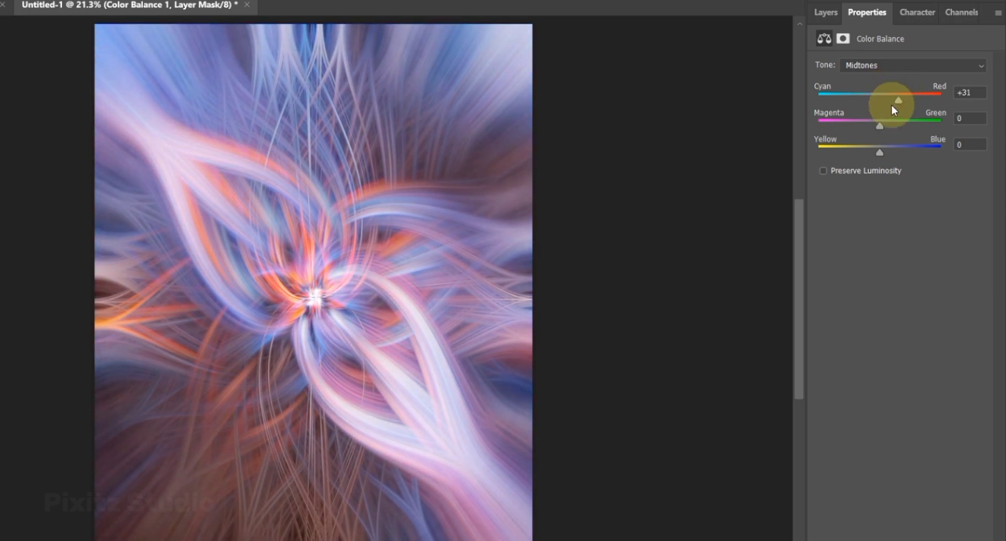
{"action": "left_click_drag", "start_coordinate": [880, 151], "coordinate": [878, 124]}
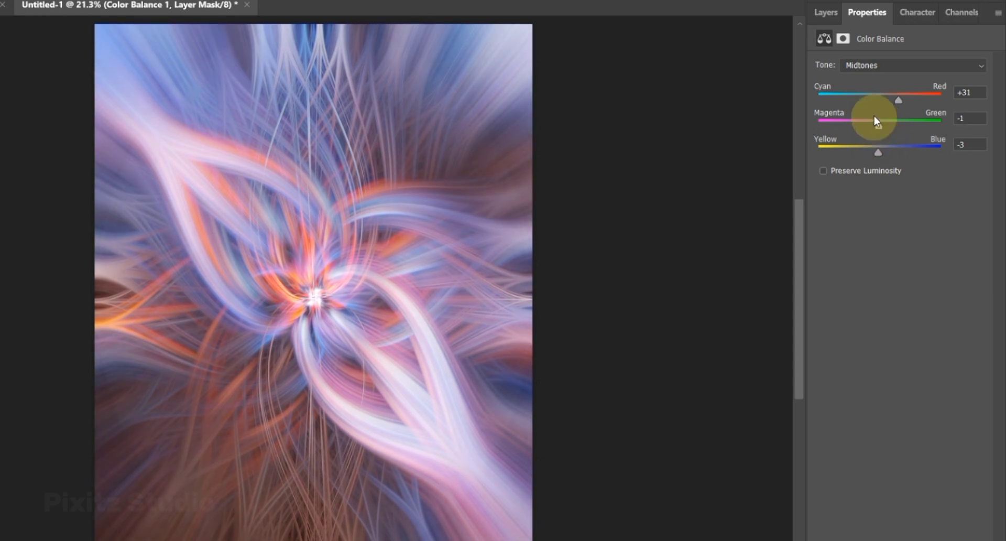
{"action": "left_click", "coordinate": [832, 14]}
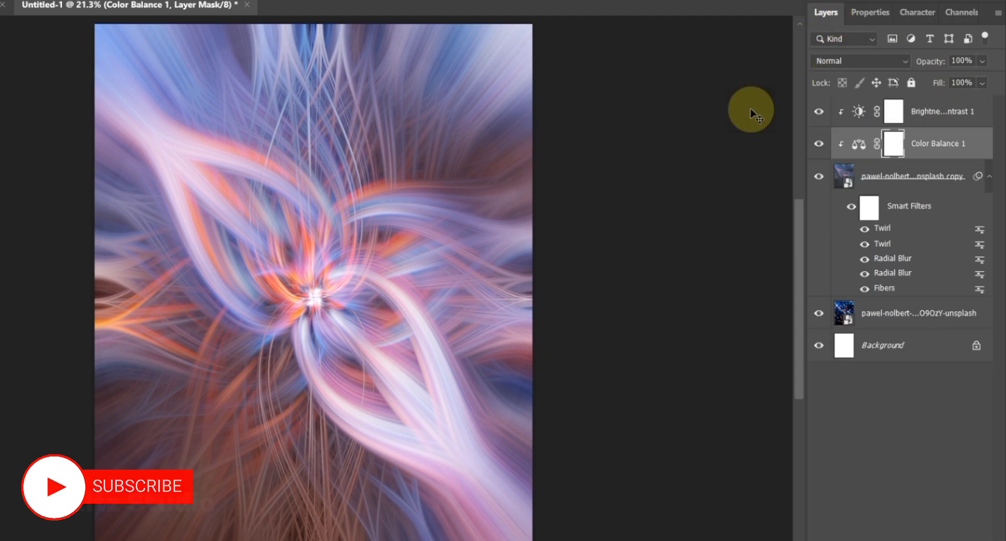